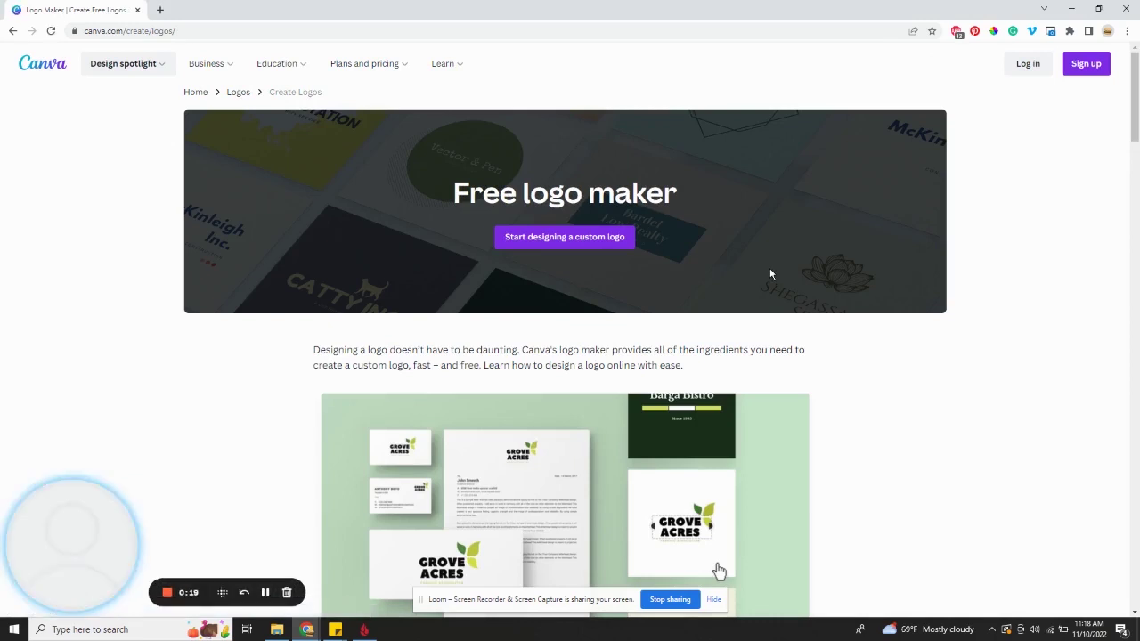
Start a blank custom logo design and browse the available logo templates
click(561, 238)
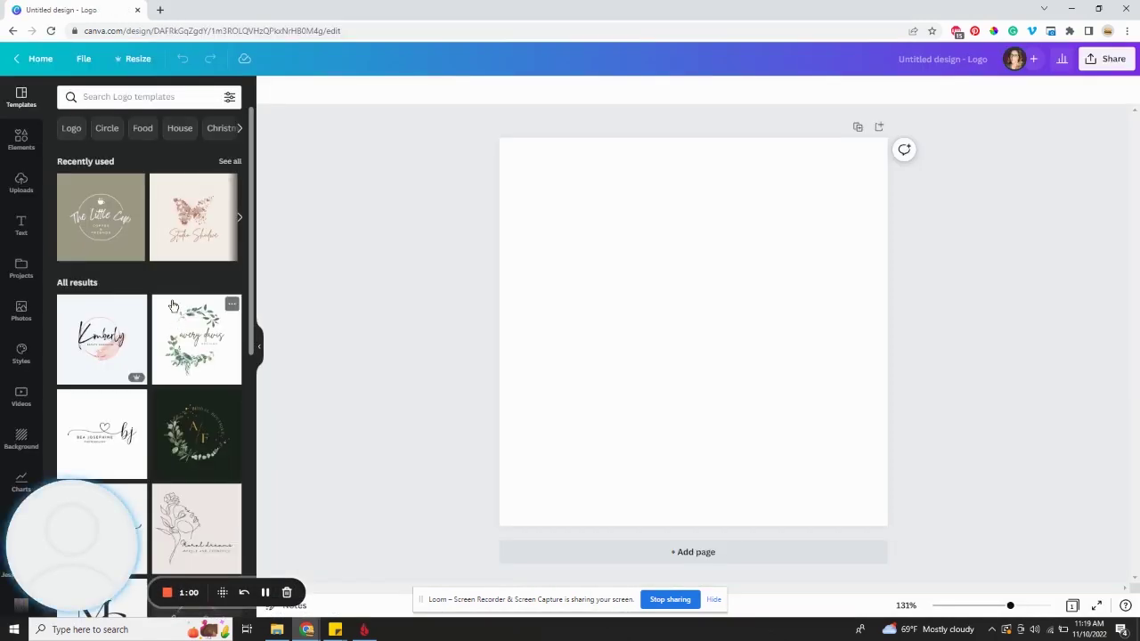
scroll(209, 281, down, 2)
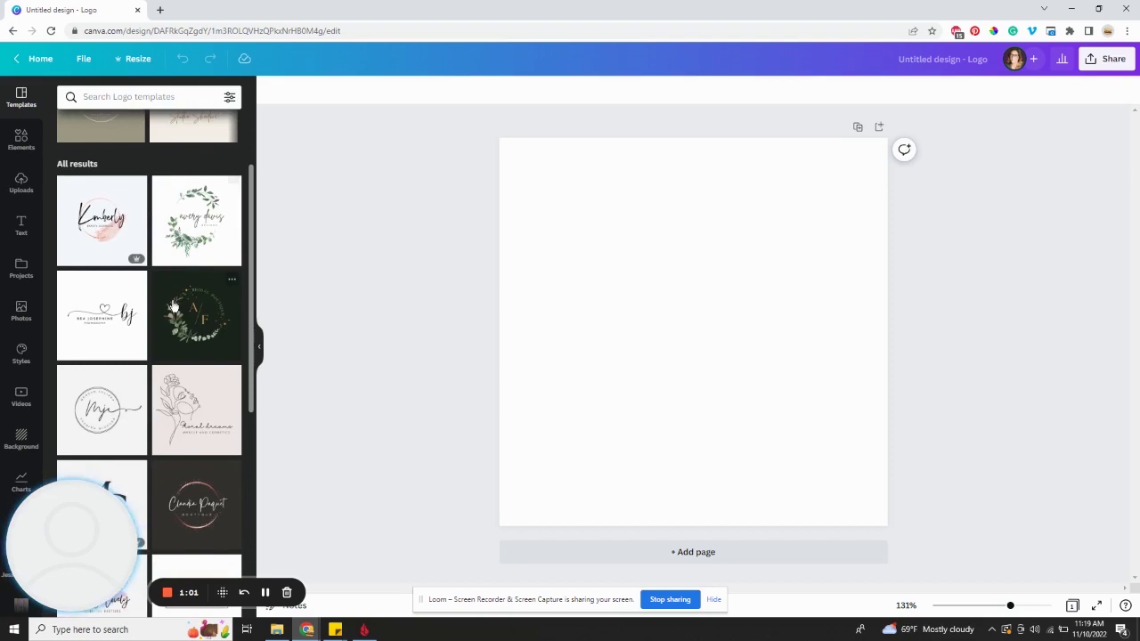
scroll(210, 281, down, 1)
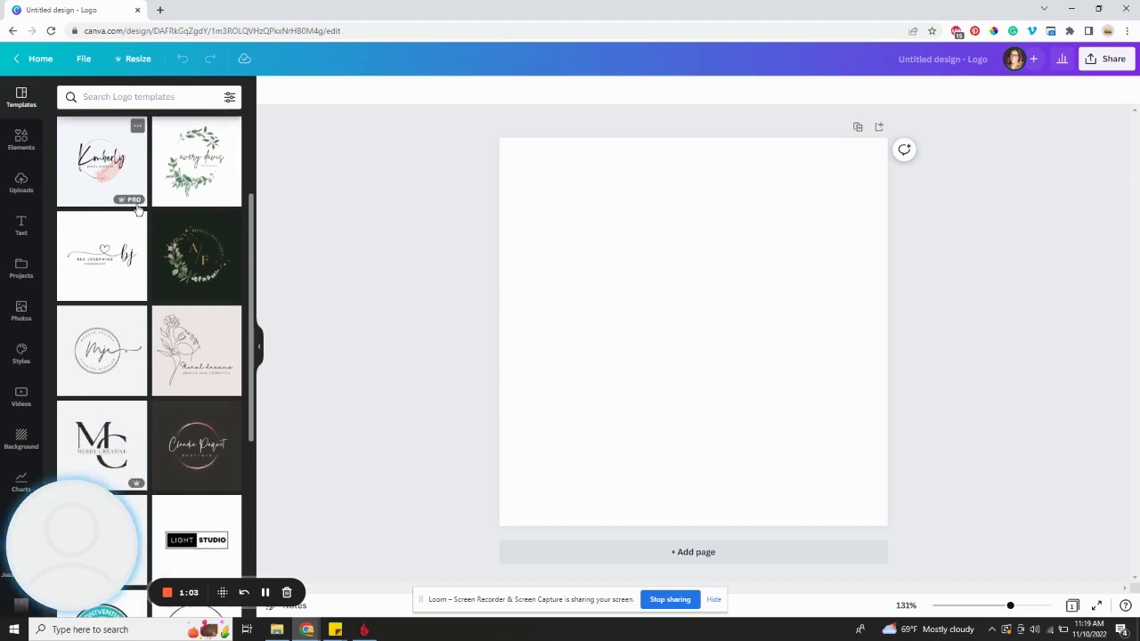
mouse_move(136, 205)
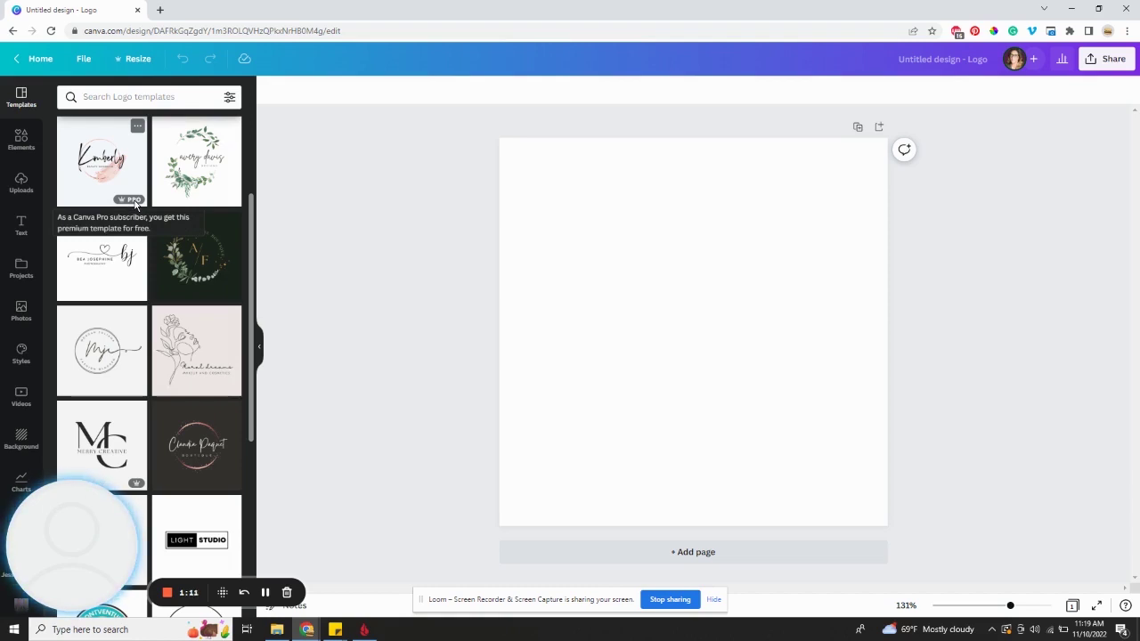
scroll(187, 205, down, 5)
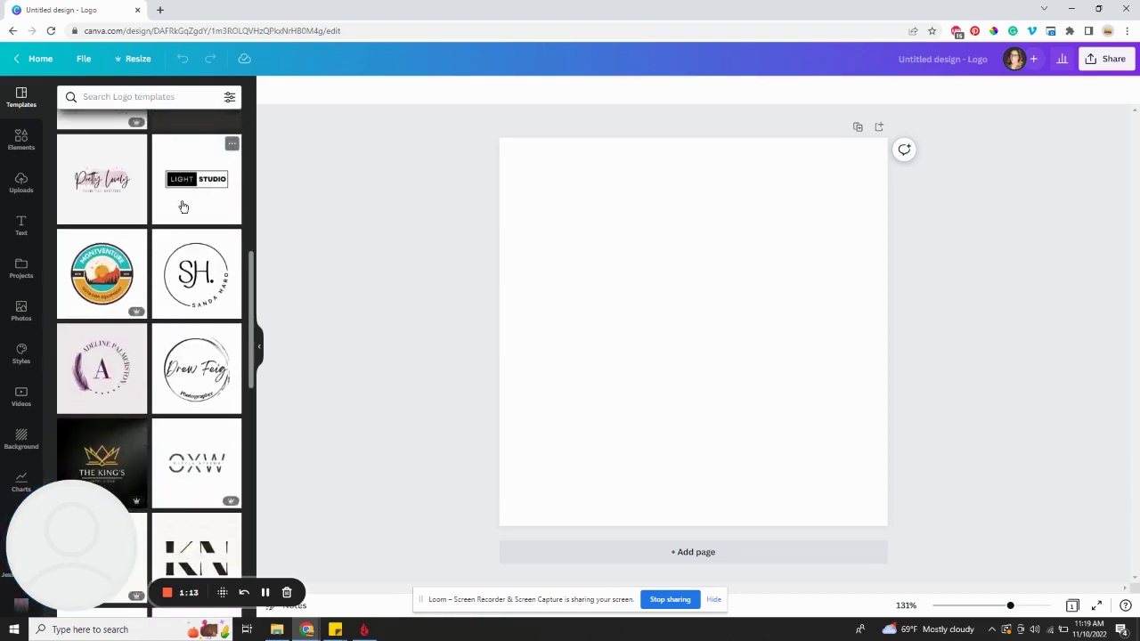
scroll(169, 317, down, 2)
scroll(169, 317, up, 6)
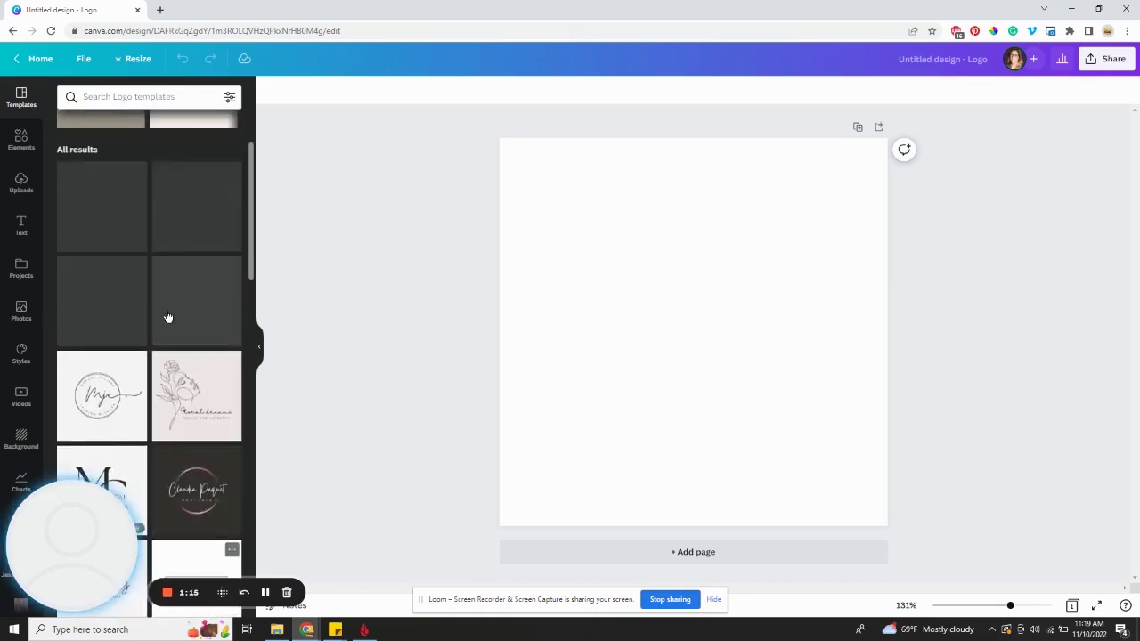
scroll(167, 317, up, 2)
scroll(167, 315, down, 3)
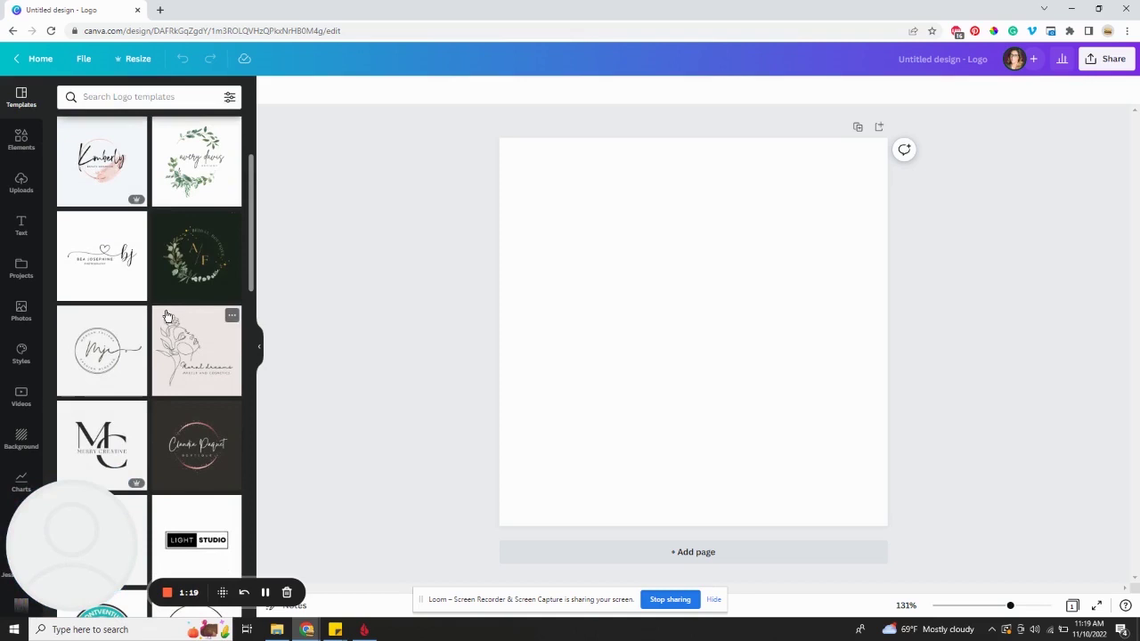
Apply the Kimberly template and change its name text to 'Jessica'
click(96, 167)
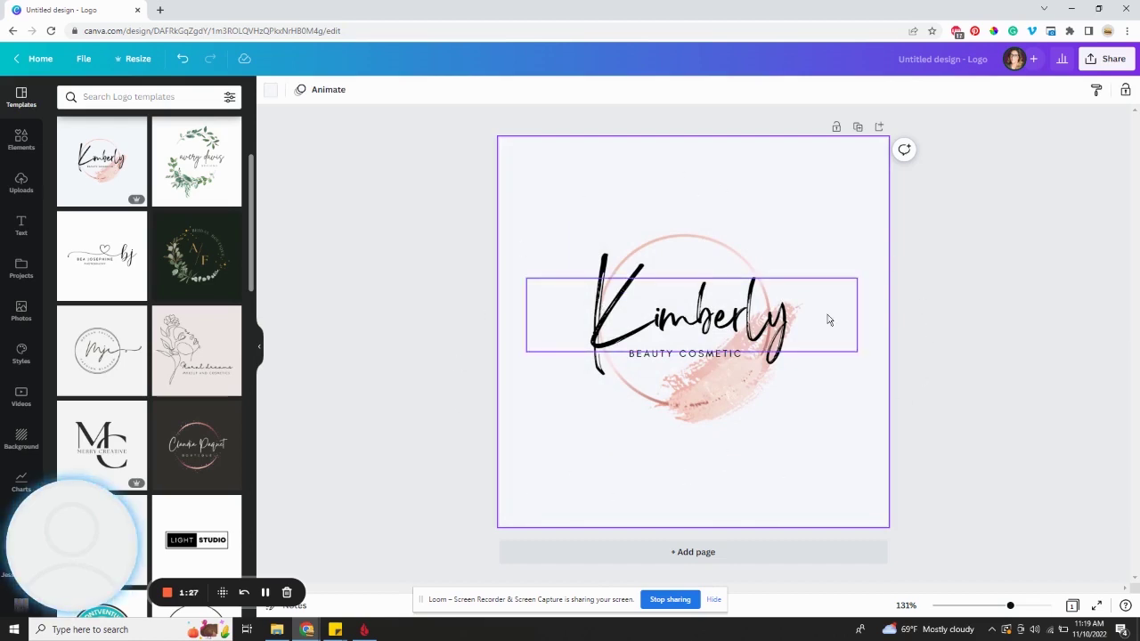
double_click(677, 314)
text(Jessica)
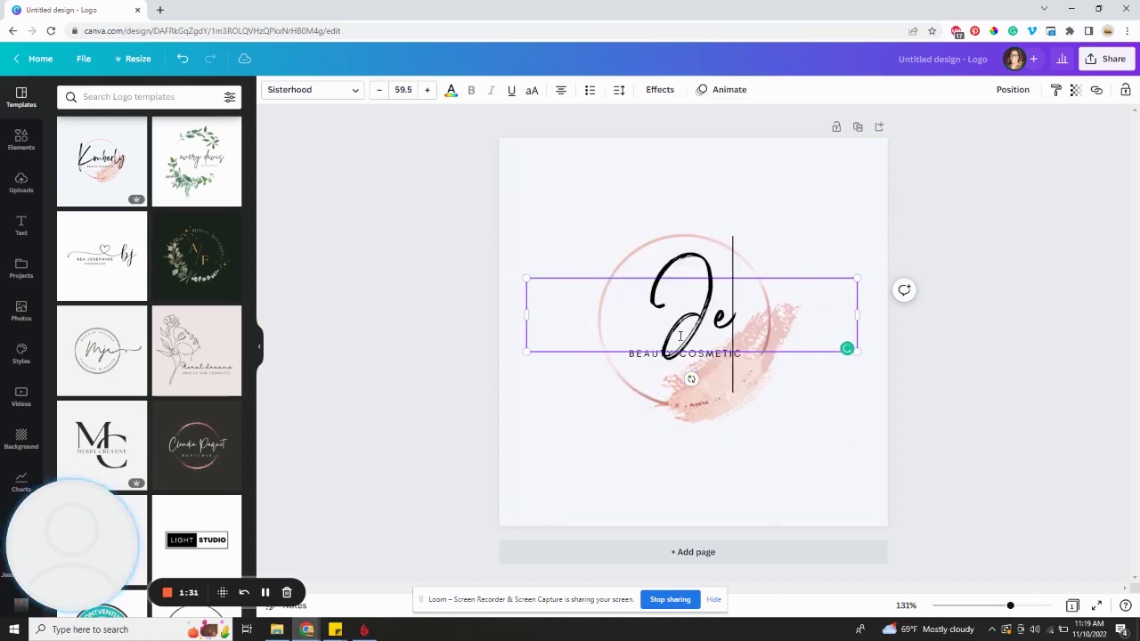
click(506, 187)
Replace the BEAUTY COSMETIC tagline with 'CRICUT CREATOR'
double_click(679, 355)
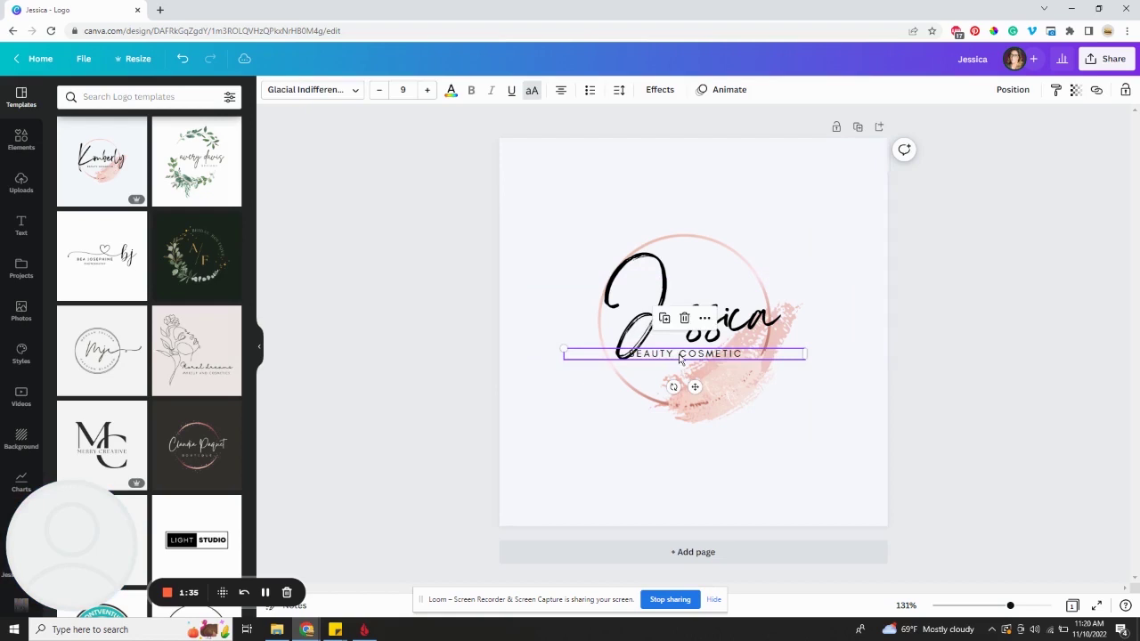
text(CRIC)
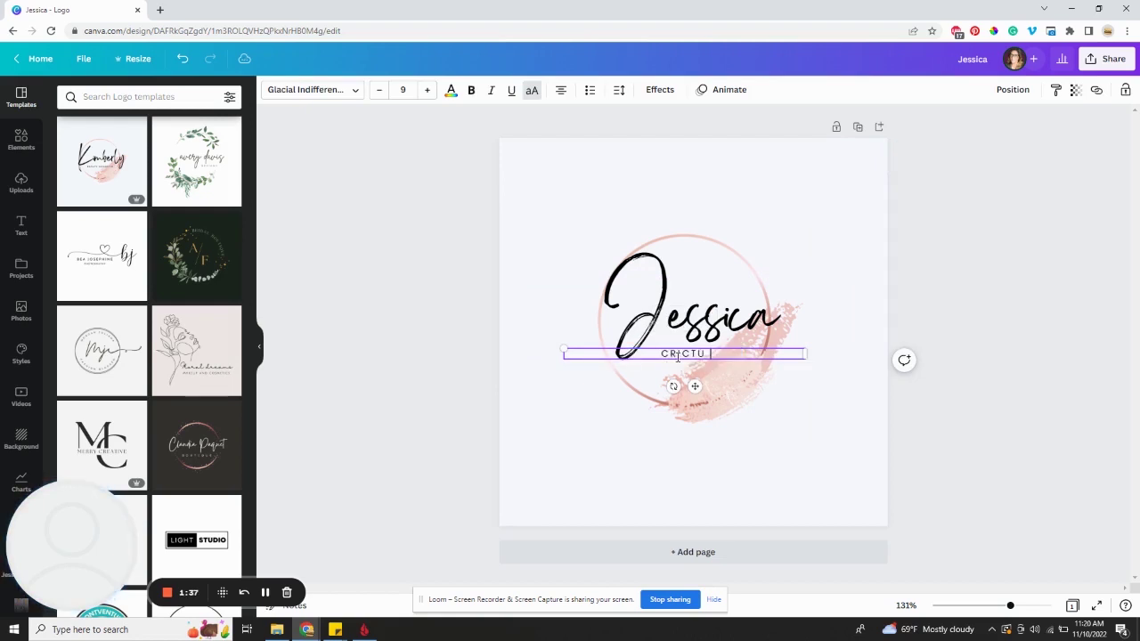
text(UT CREATOR)
click(677, 204)
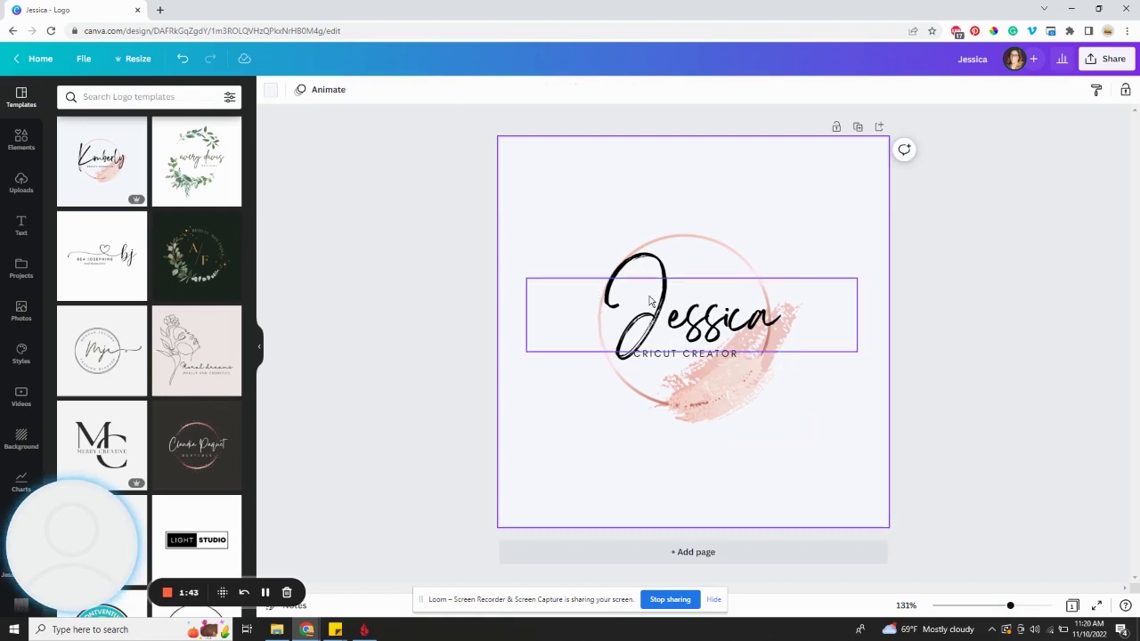
Set the Jessica name text in the Brittany font
click(680, 314)
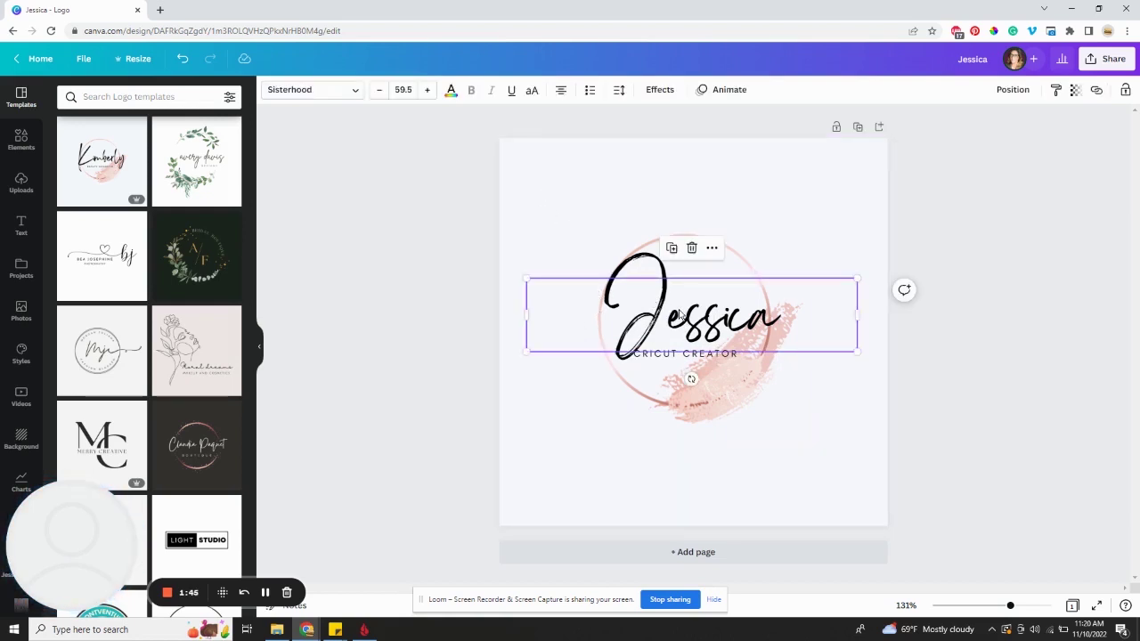
click(322, 92)
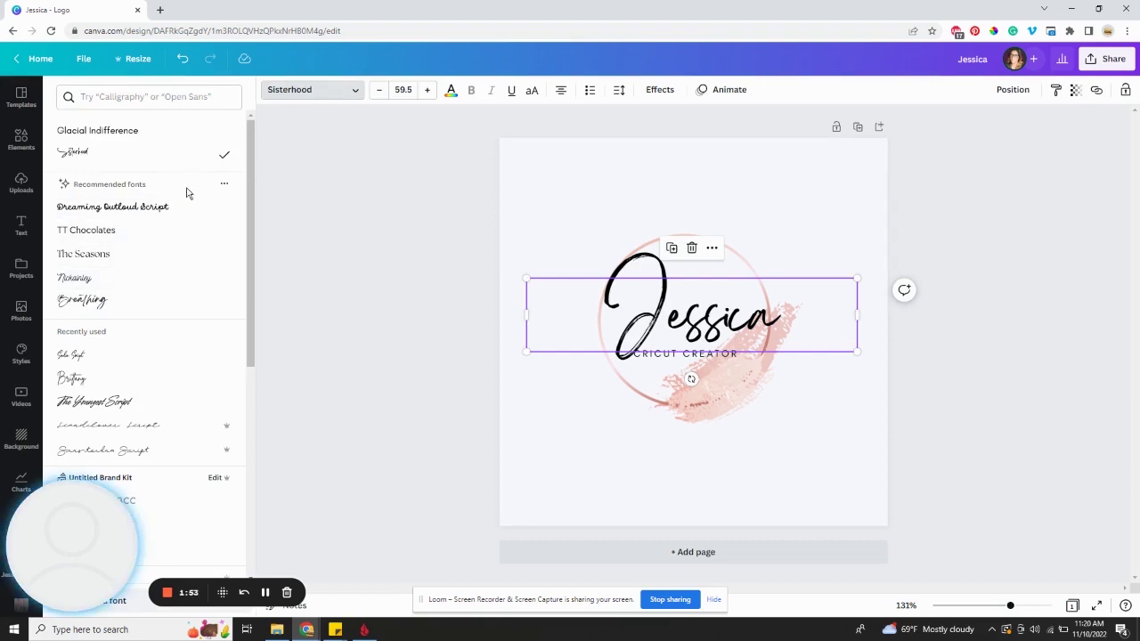
scroll(133, 223, down, 3)
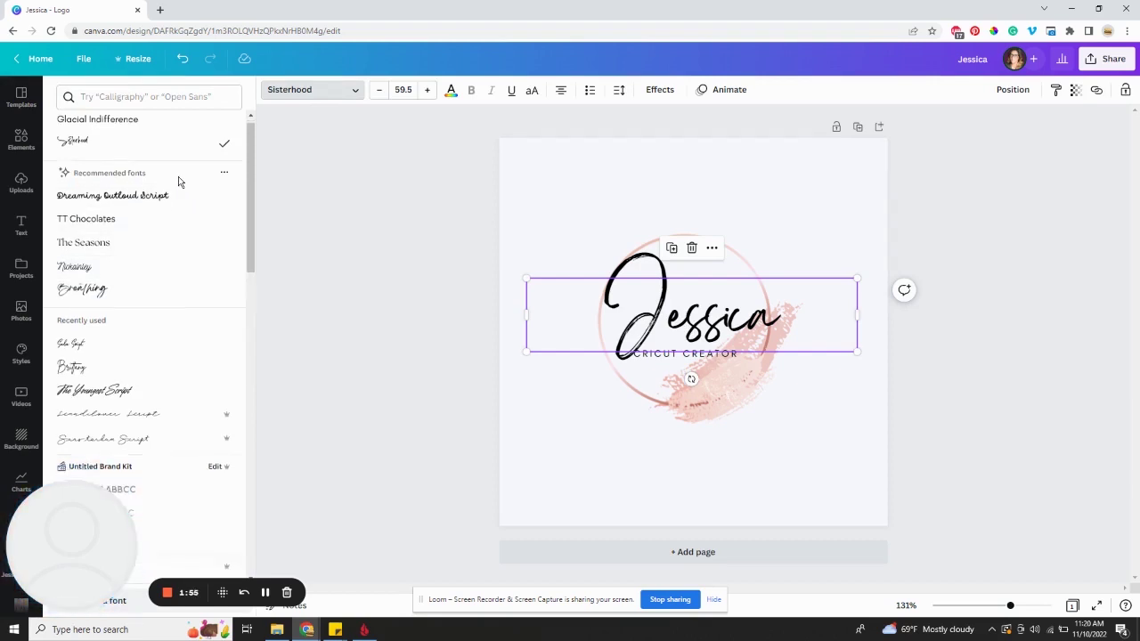
click(89, 259)
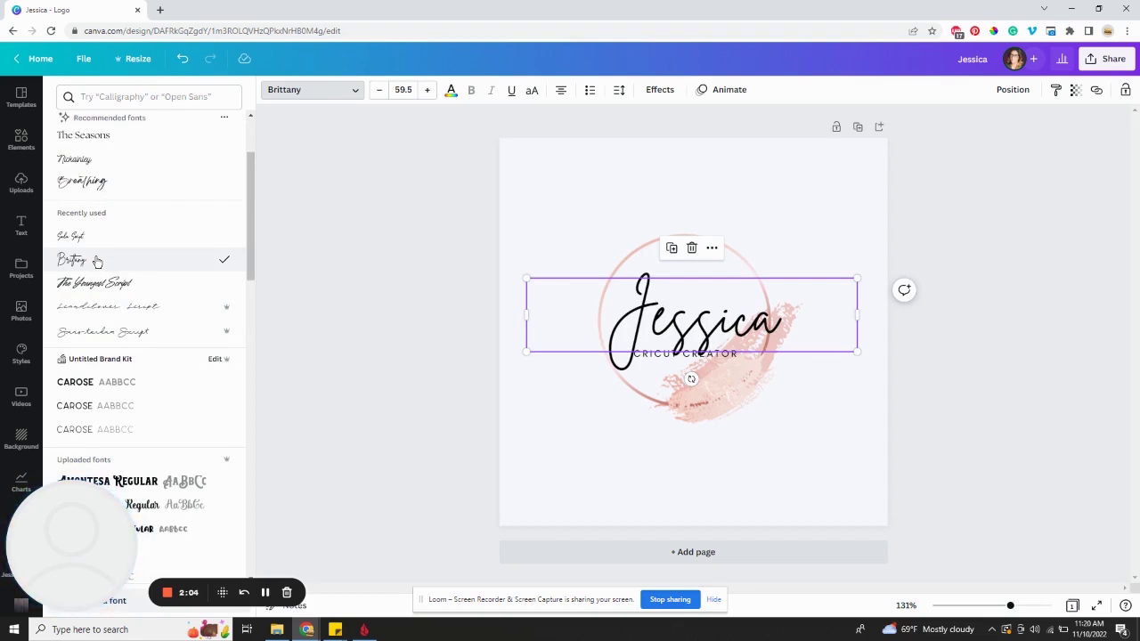
key(Escape)
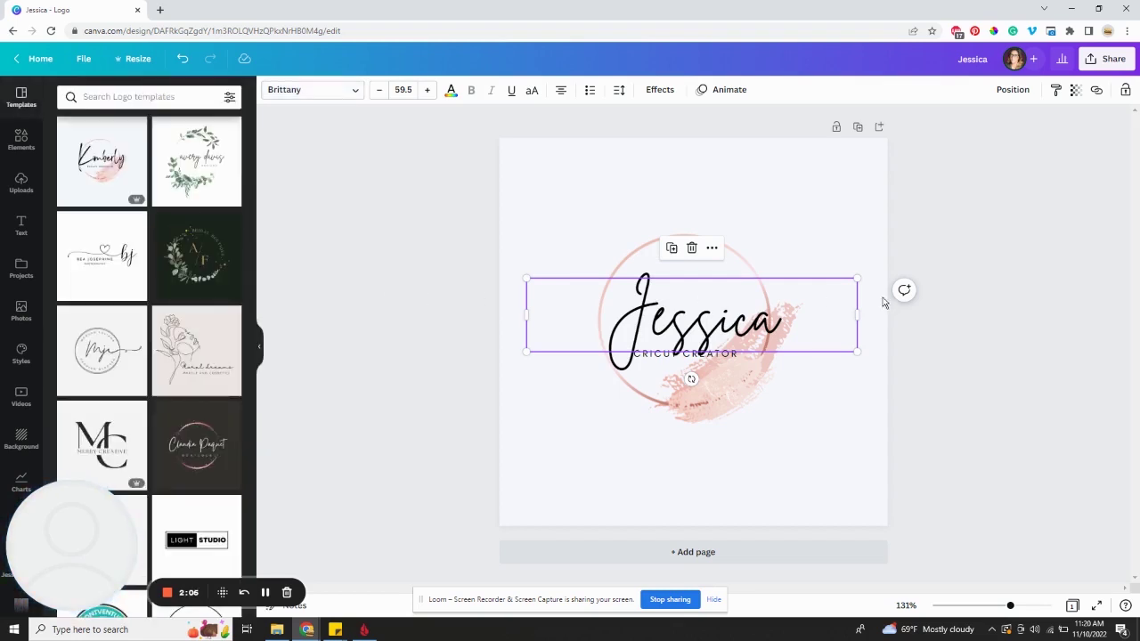
Move Jessica up and left, and place CRICUT CREATOR neatly beneath it
drag(702, 325, 686, 315)
click(887, 455)
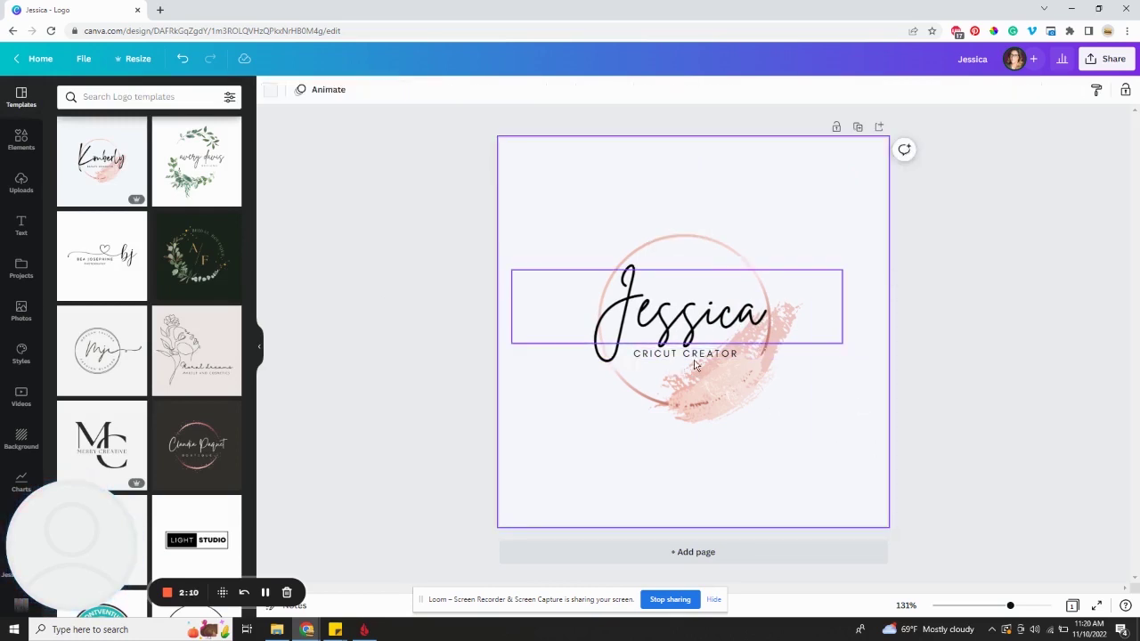
mouse_move(691, 354)
mouse_down()
mouse_move(772, 336)
mouse_move(732, 368)
mouse_move(712, 359)
mouse_up()
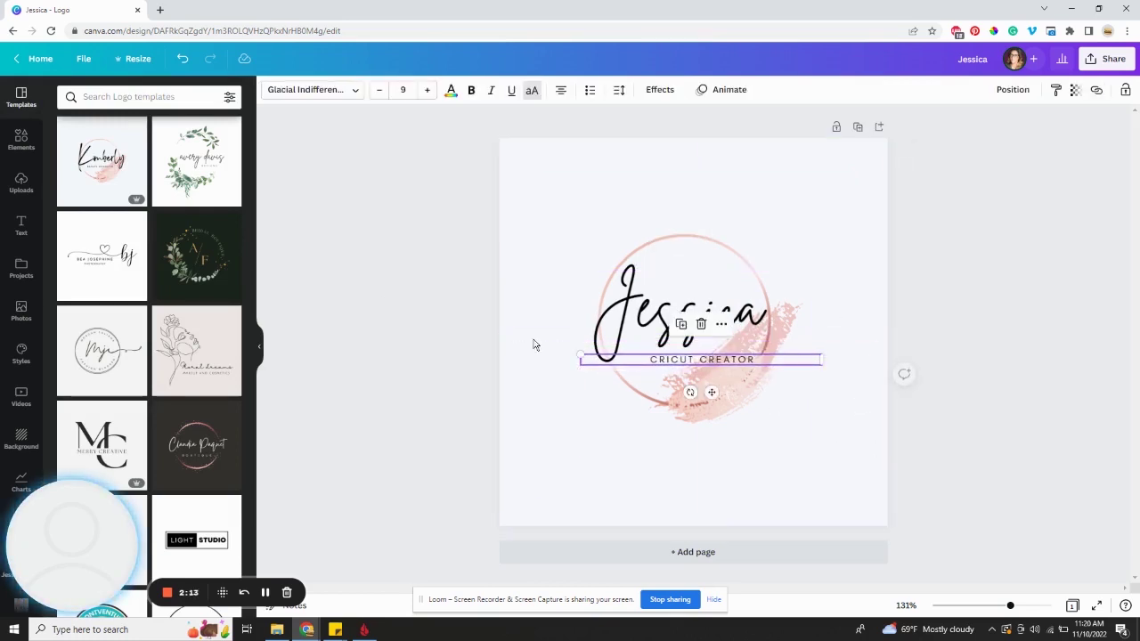
click(522, 227)
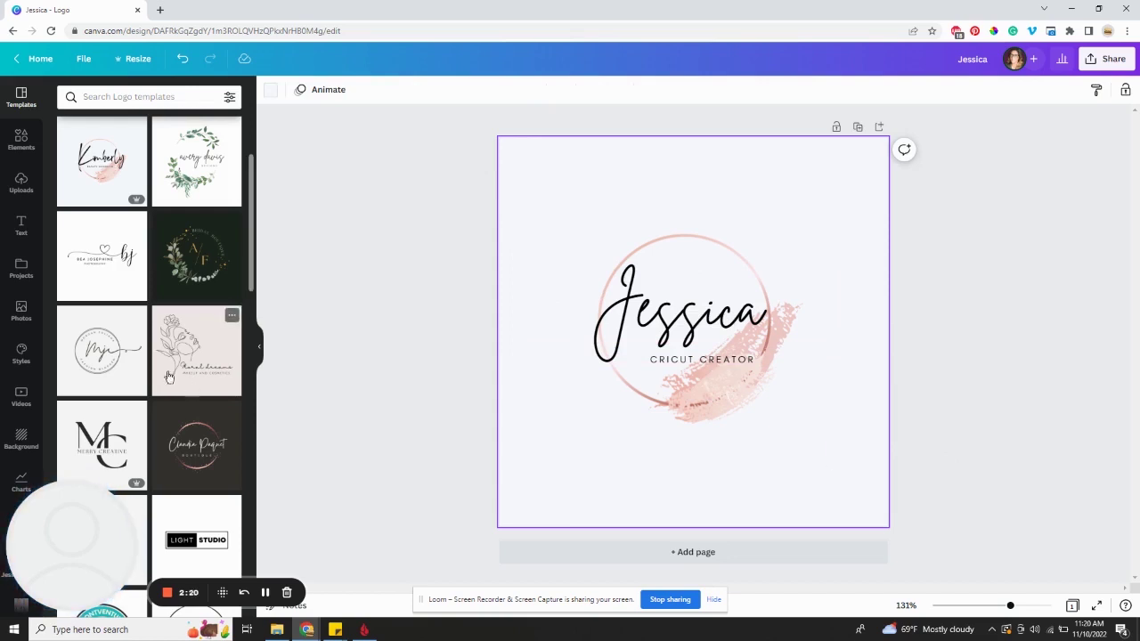
Try the Pretty Lovely template, then switch to the SH circular logo template
scroll(164, 236, down, 2)
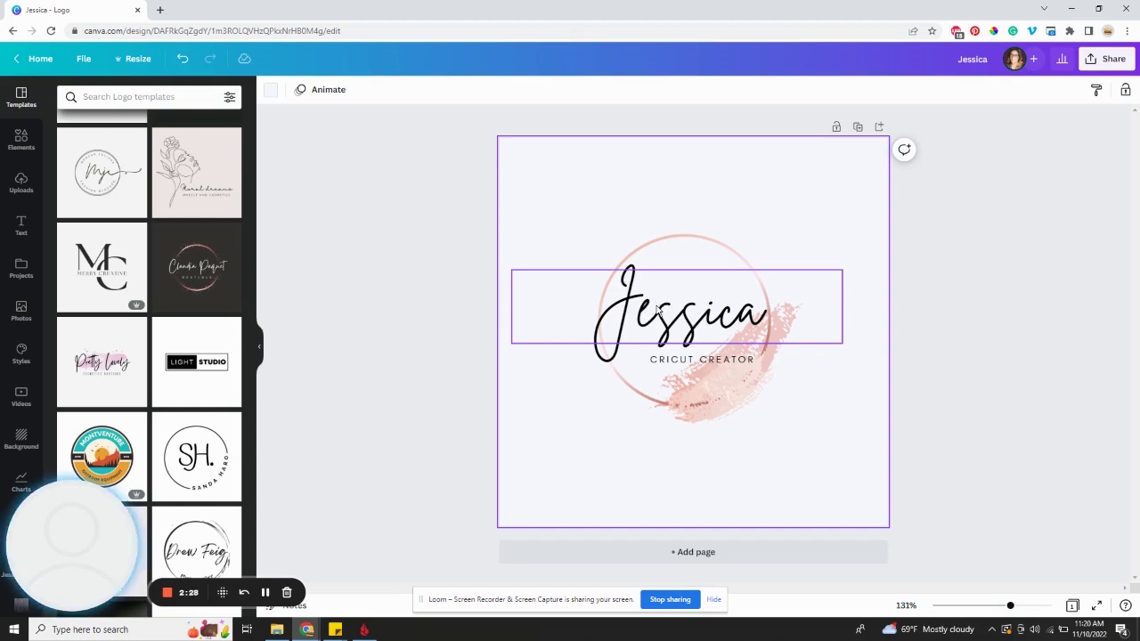
scroll(187, 261, down, 1)
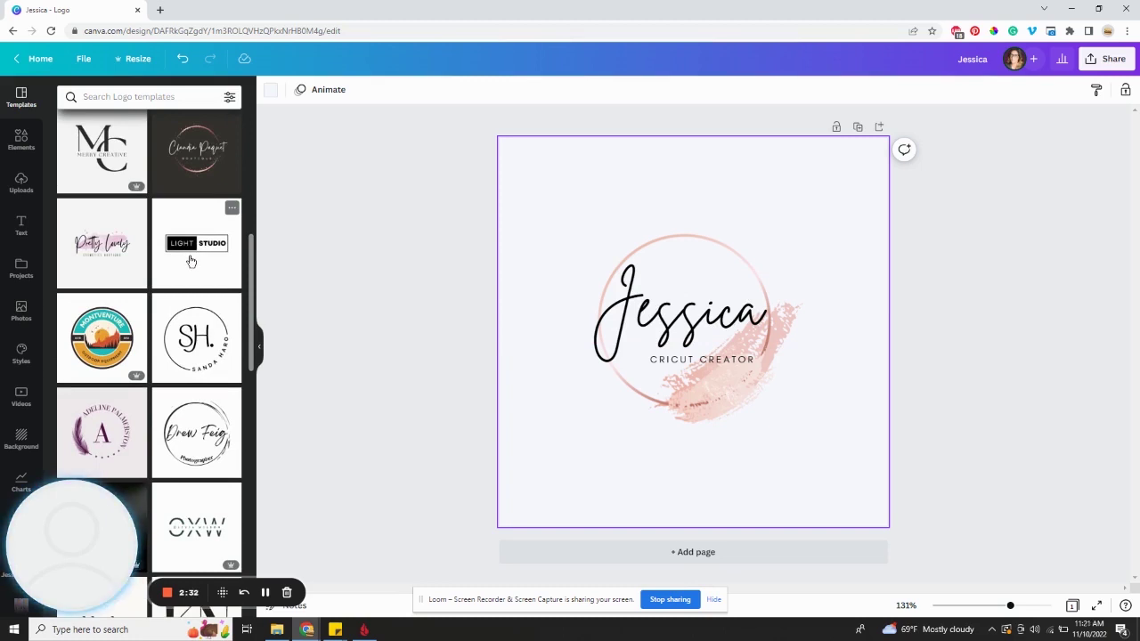
click(110, 267)
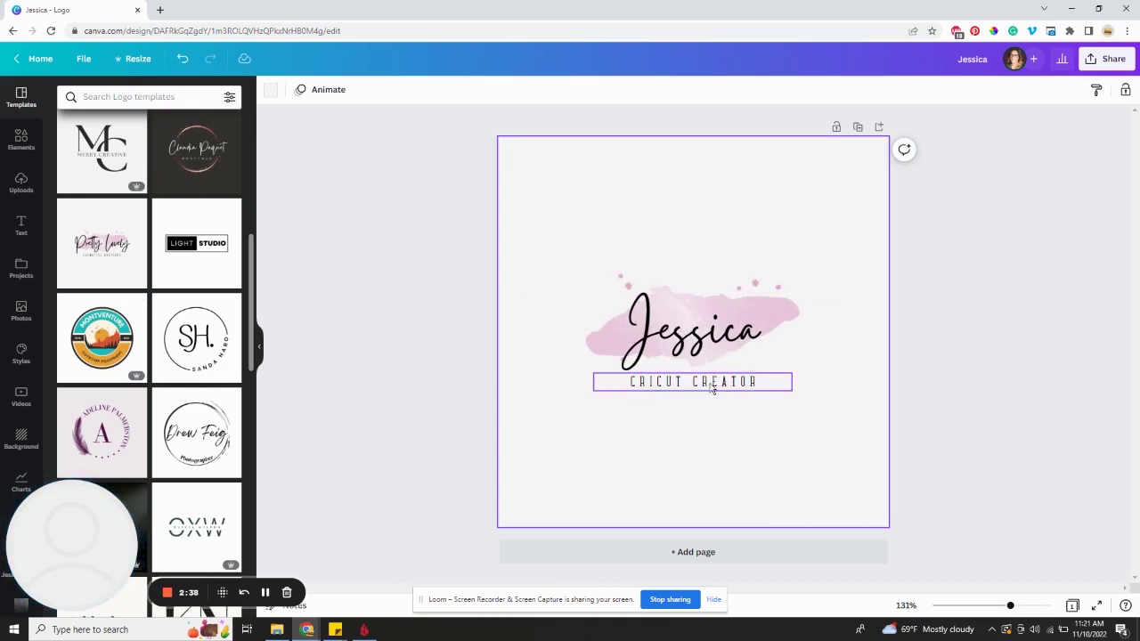
scroll(203, 173, down, 3)
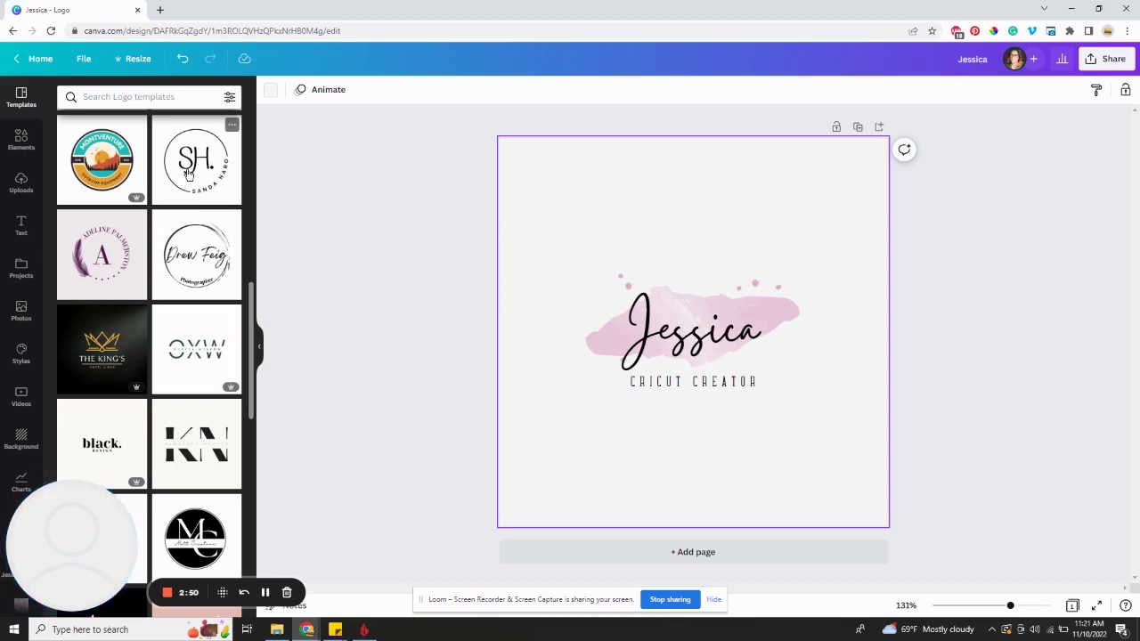
click(188, 174)
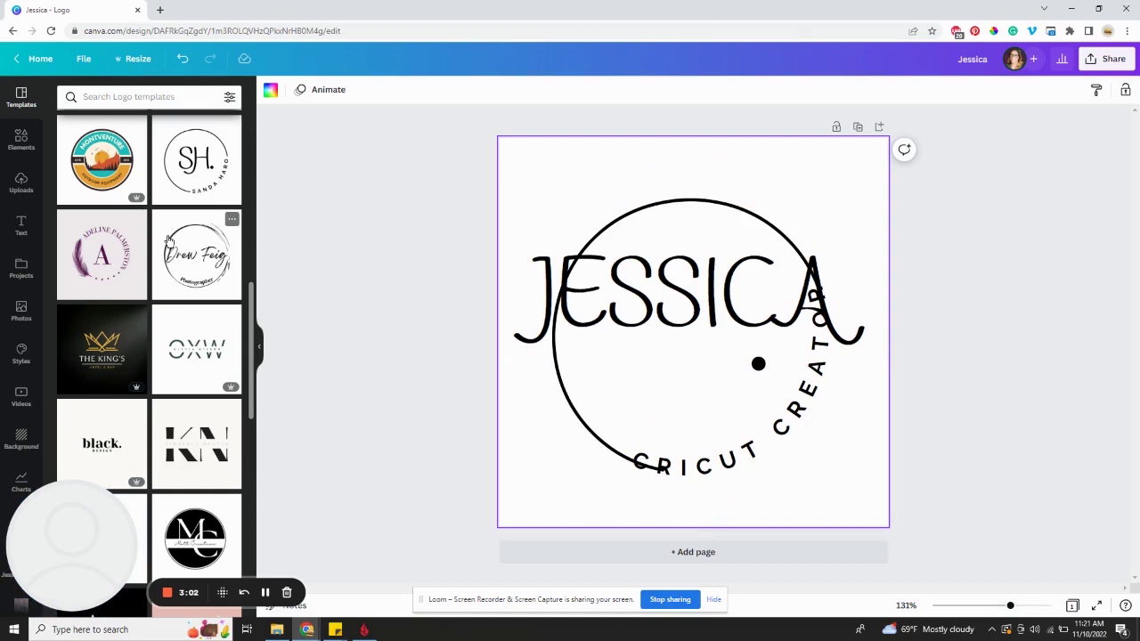
scroll(168, 240, down, 3)
scroll(168, 241, down, 3)
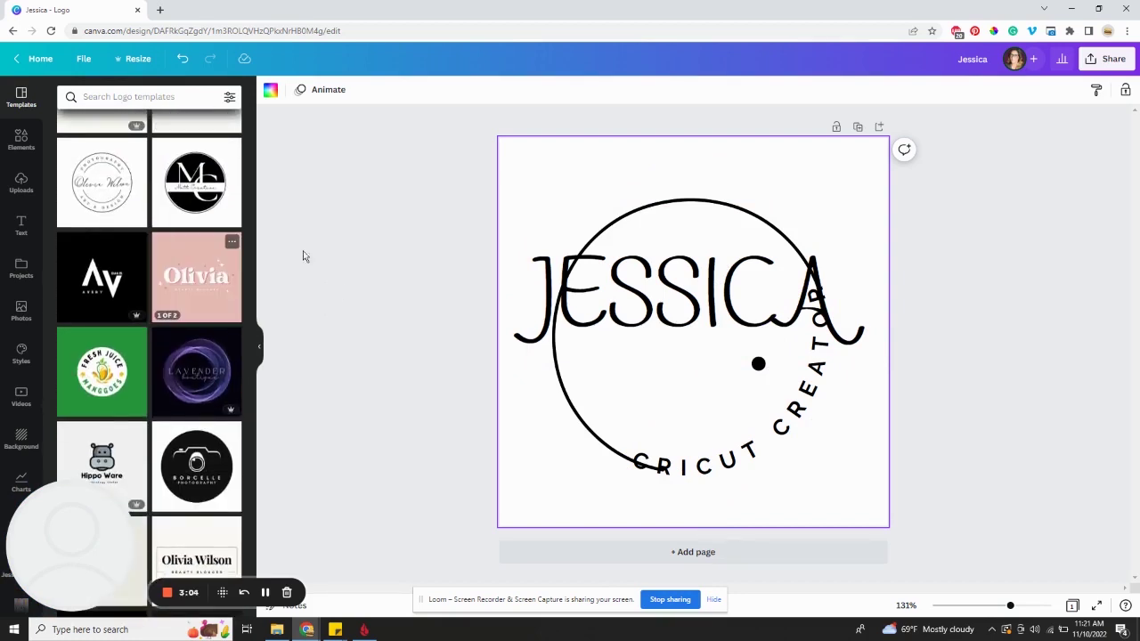
Apply the pink Olivia retro template and select the Jessica and CRICUT CREATOR group
click(202, 276)
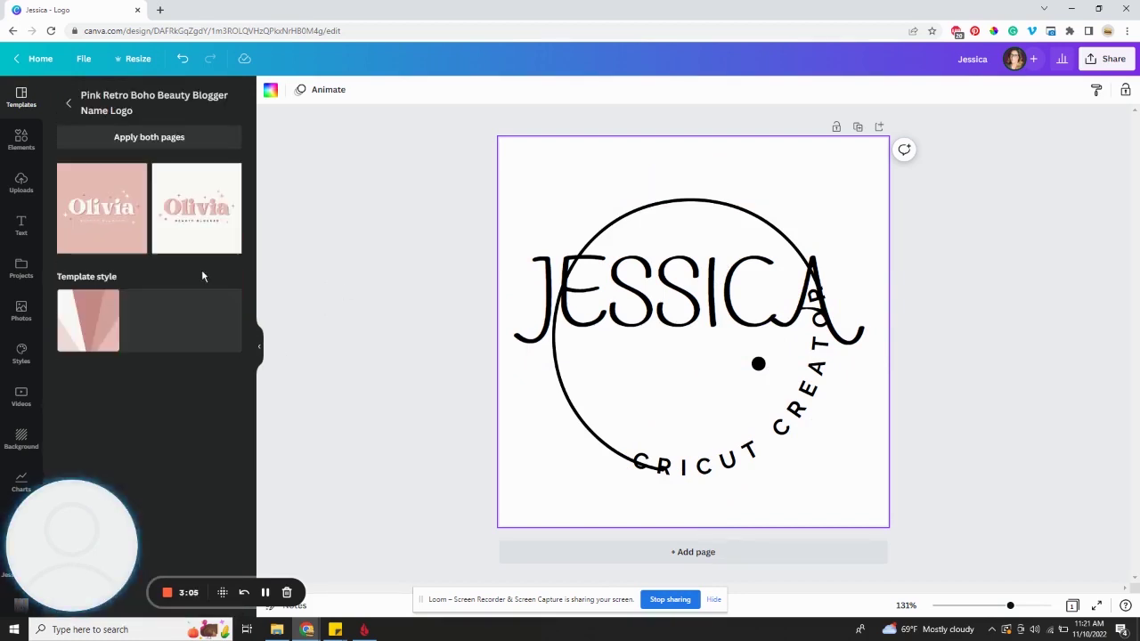
click(110, 219)
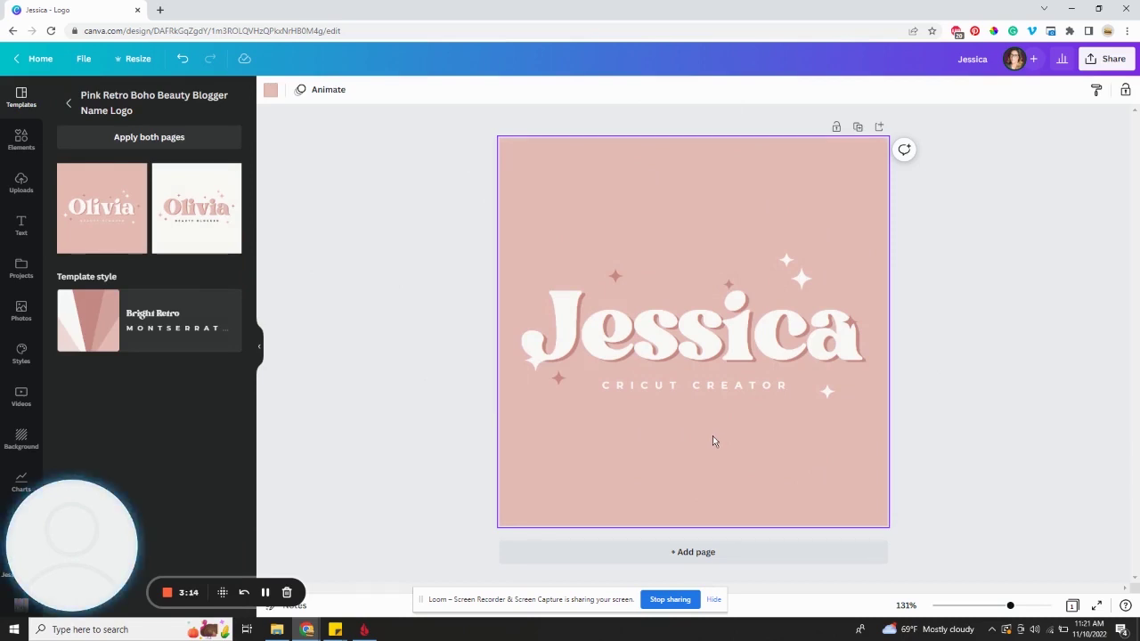
click(699, 352)
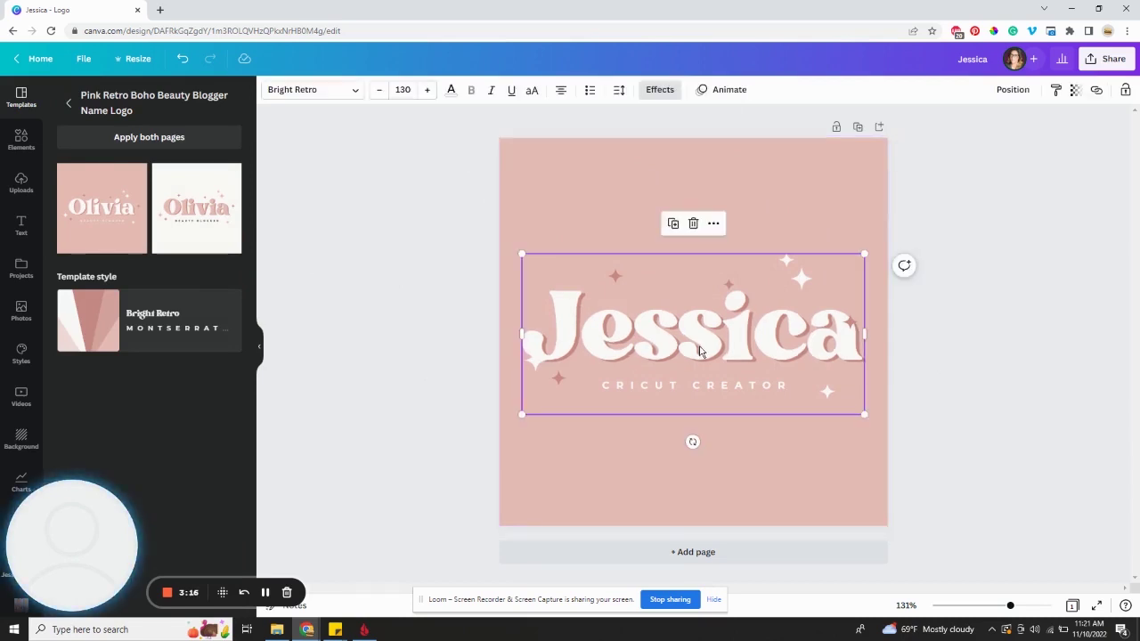
Apply The Little Cup circular taupe template from the logo templates list
click(112, 107)
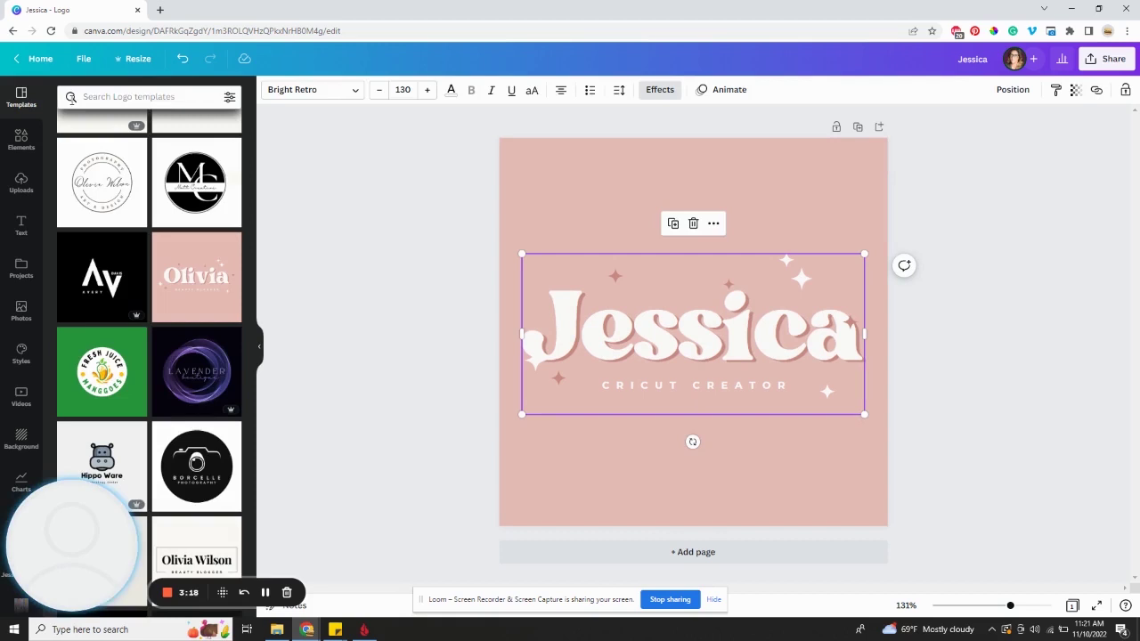
scroll(172, 258, down, 3)
scroll(172, 257, down, 2)
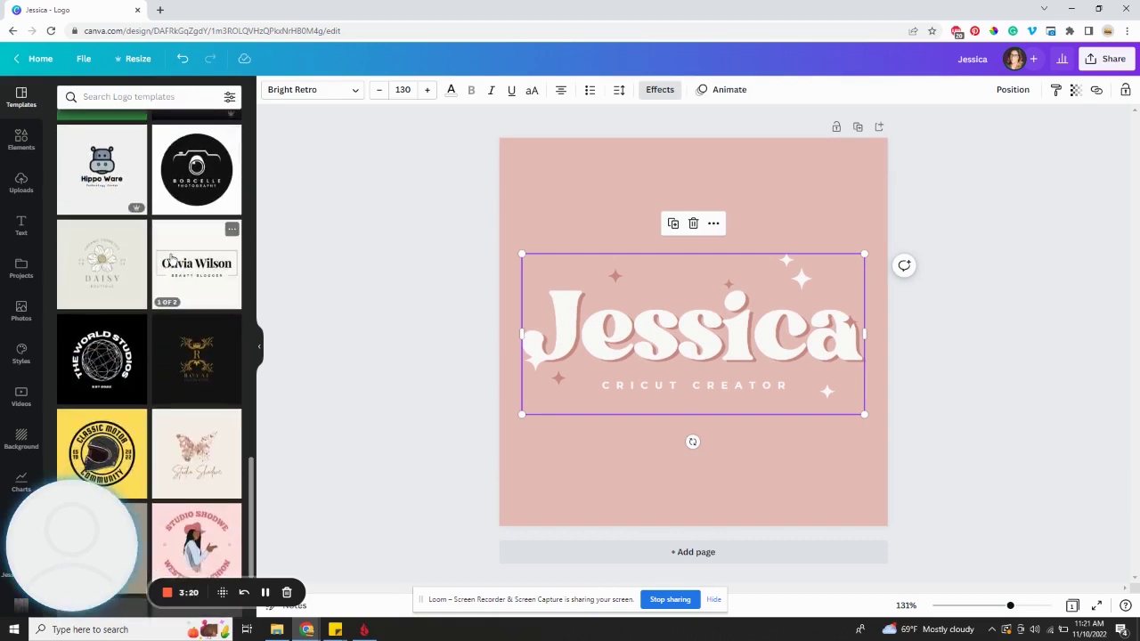
scroll(148, 250, down, 2)
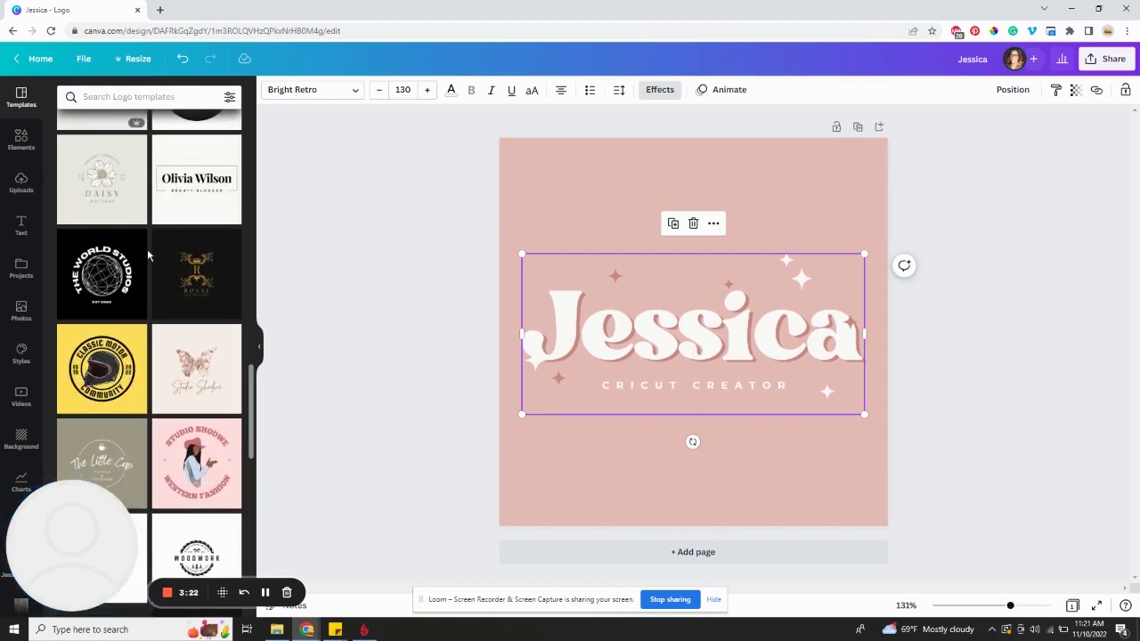
scroll(148, 250, down, 2)
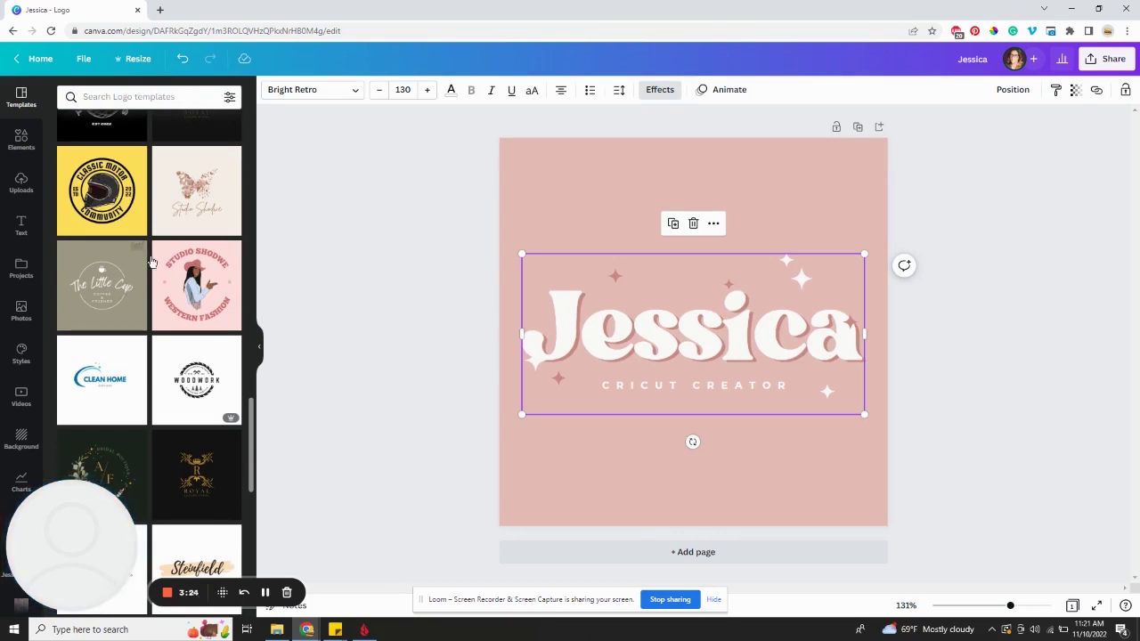
click(95, 294)
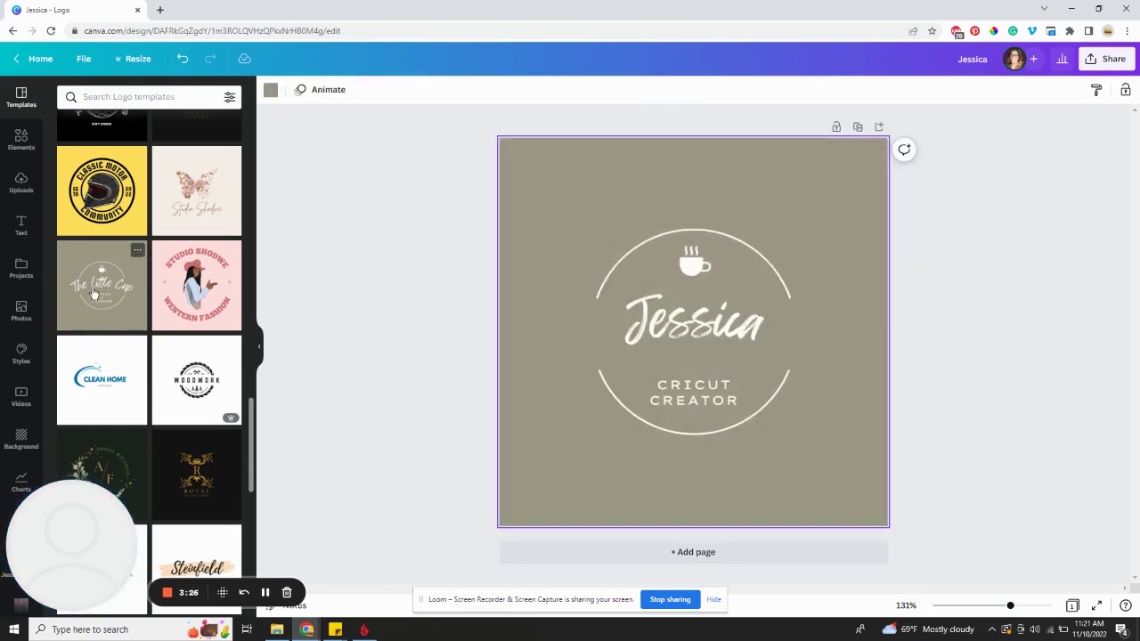
Set Jessica in Brittany and enlarge it to size 80.6 across the circle
click(697, 334)
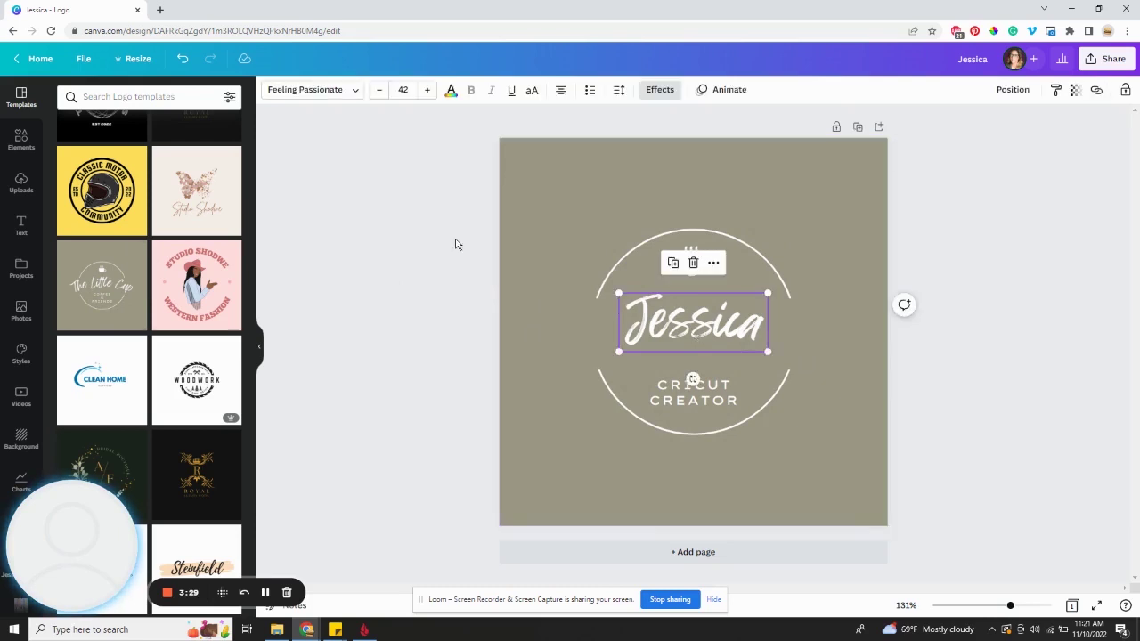
click(307, 89)
click(98, 236)
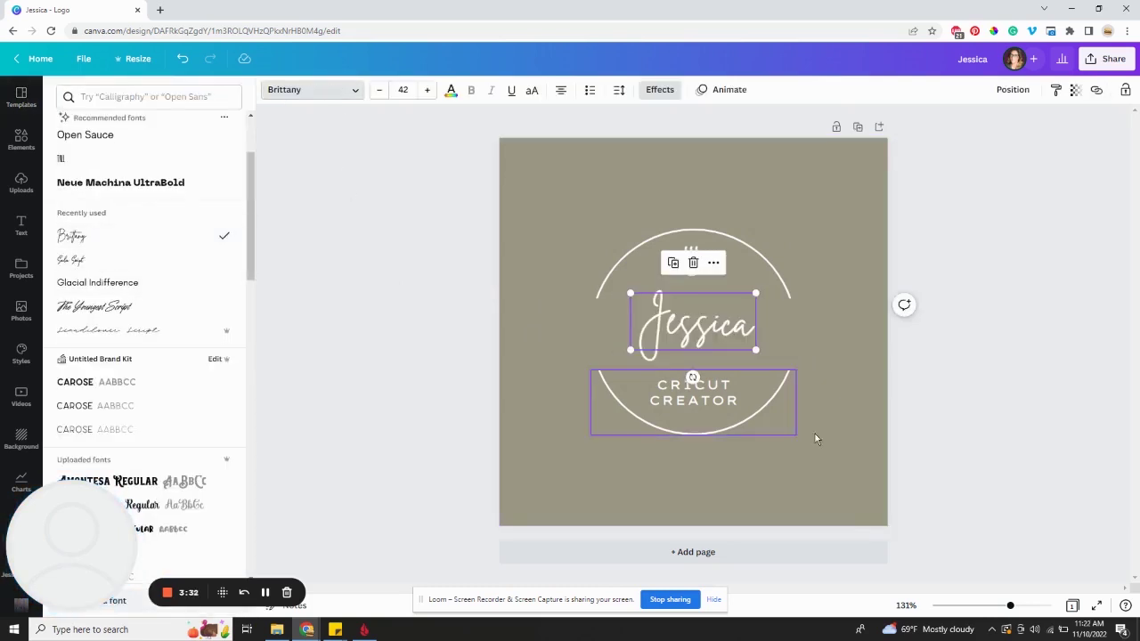
drag(758, 350, 707, 318)
click(694, 281)
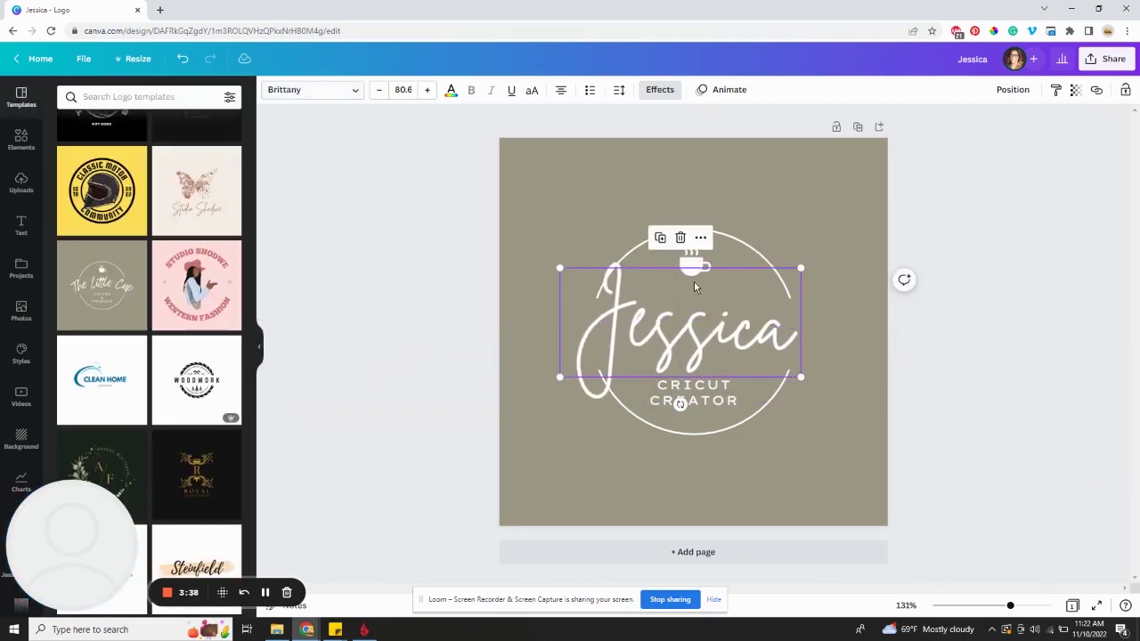
click(694, 280)
click(693, 259)
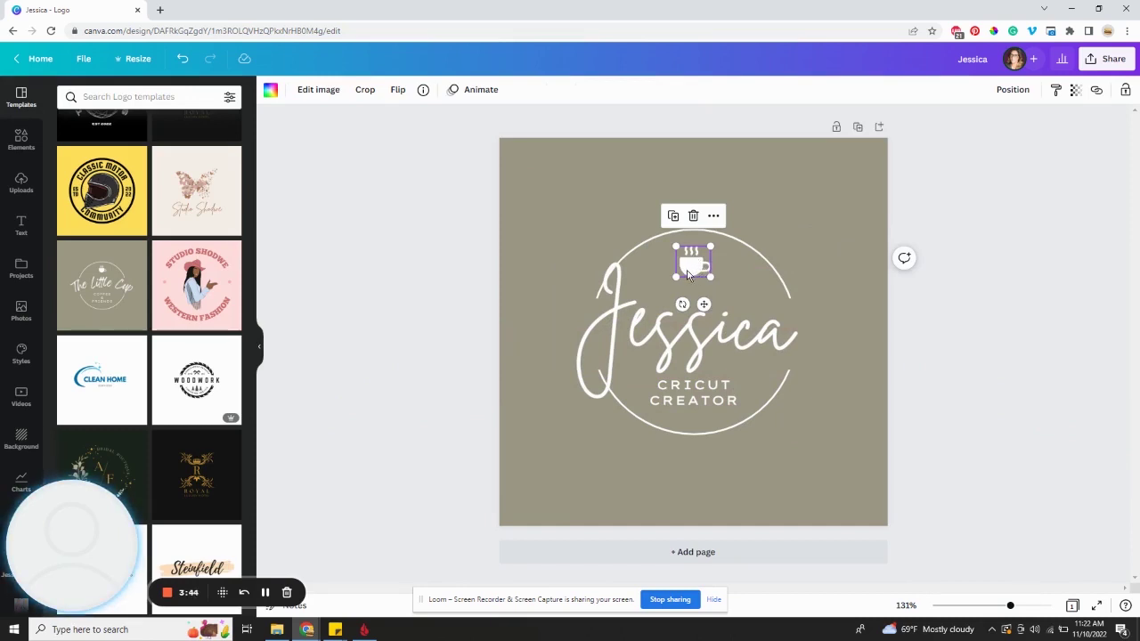
Search the Elements library for 'glue gun'
click(21, 141)
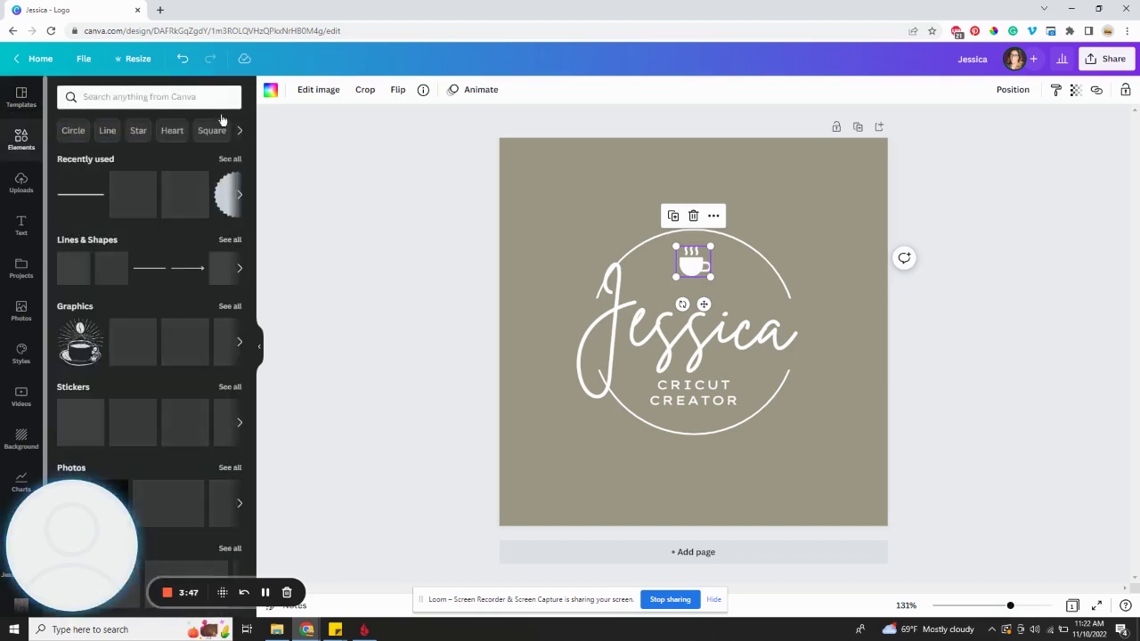
scroll(181, 249, down, 1)
scroll(180, 249, down, 3)
scroll(179, 247, up, 4)
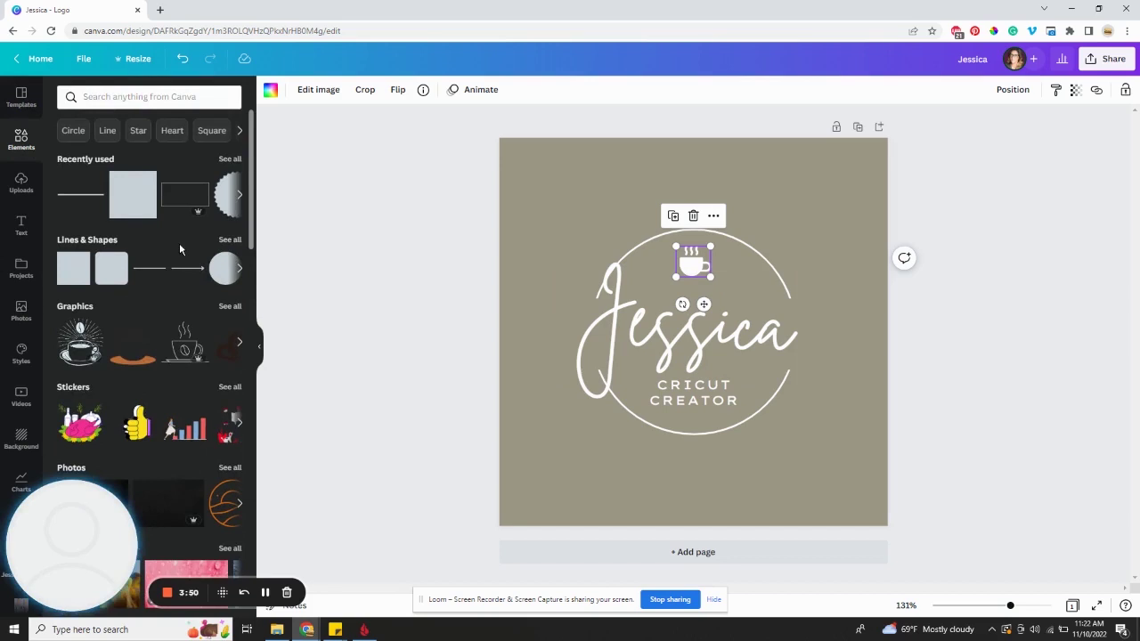
click(111, 97)
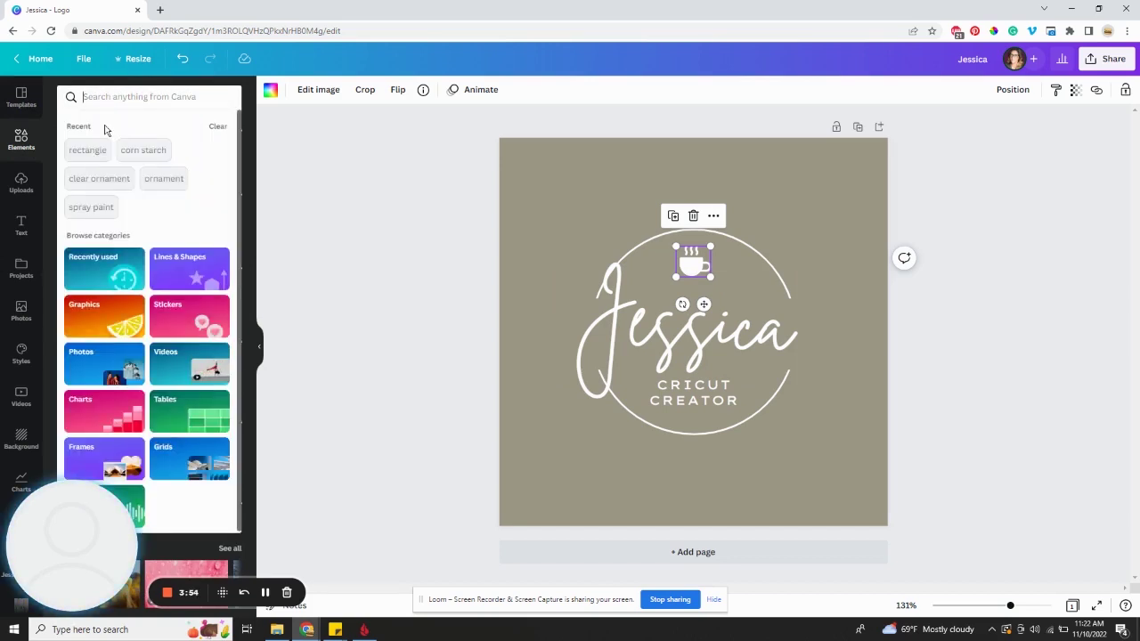
text(glue gun)
key(Return)
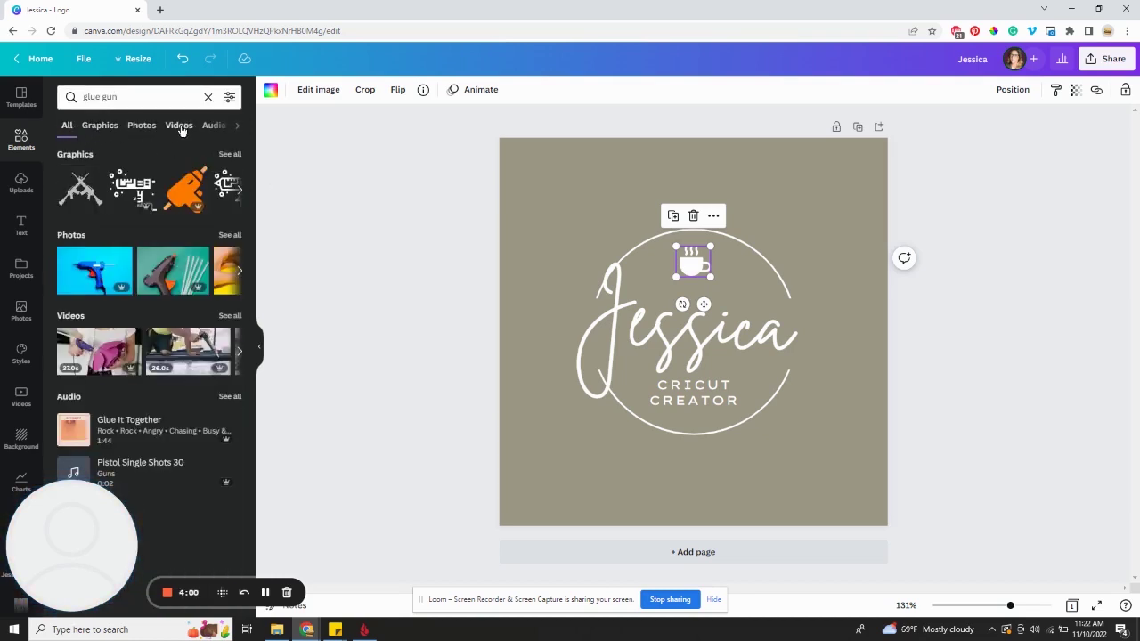
Filter the glue gun results to static graphics only
click(101, 126)
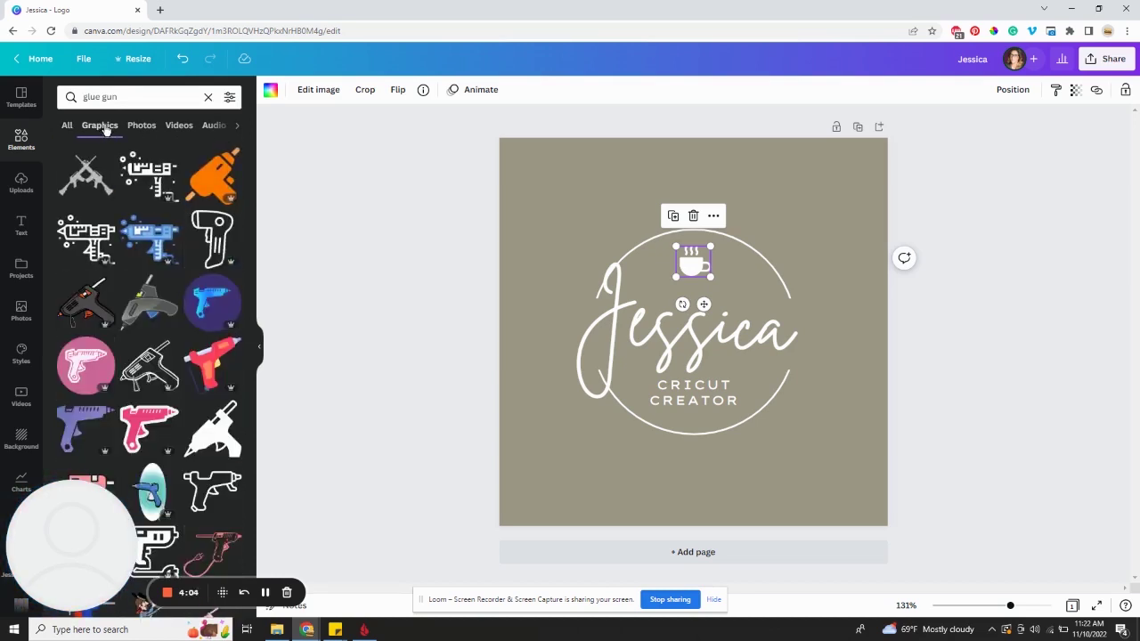
click(230, 98)
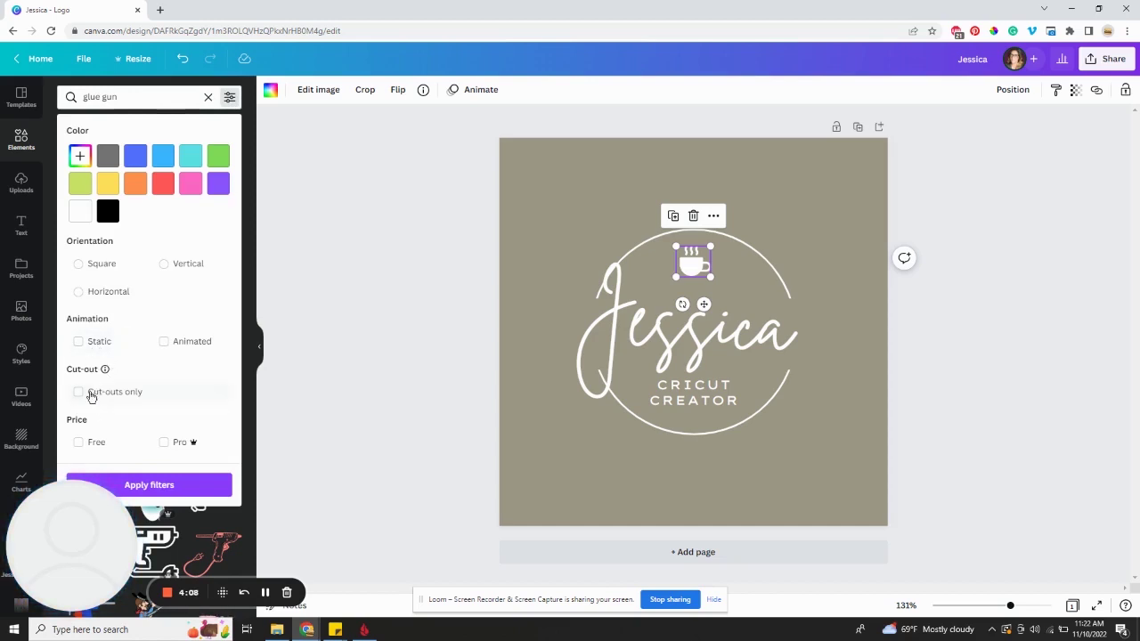
click(98, 341)
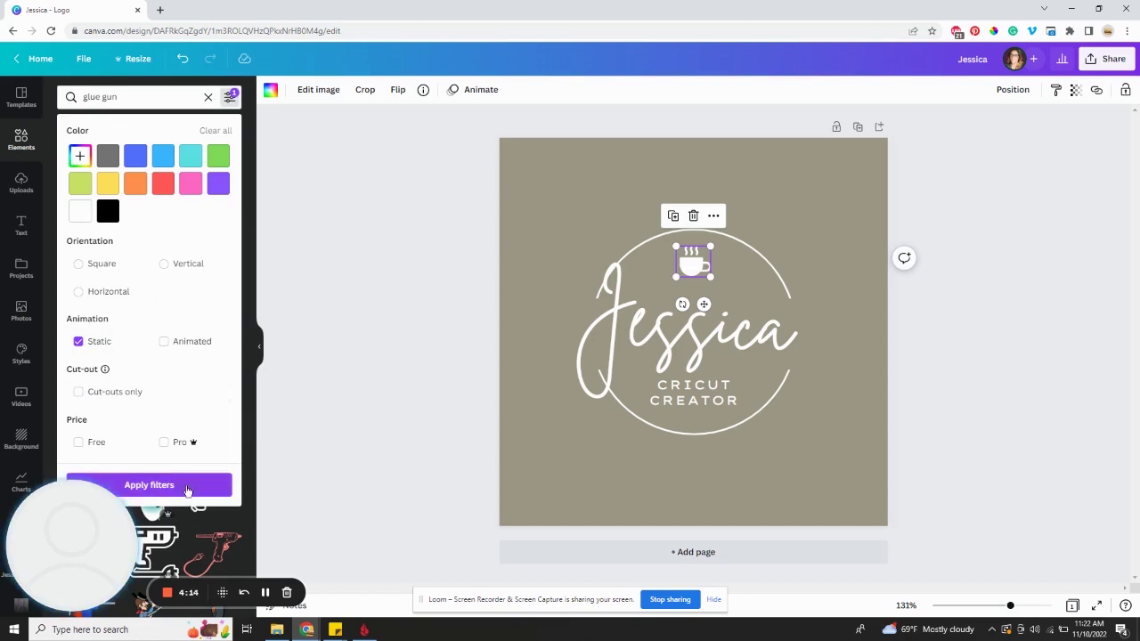
click(148, 485)
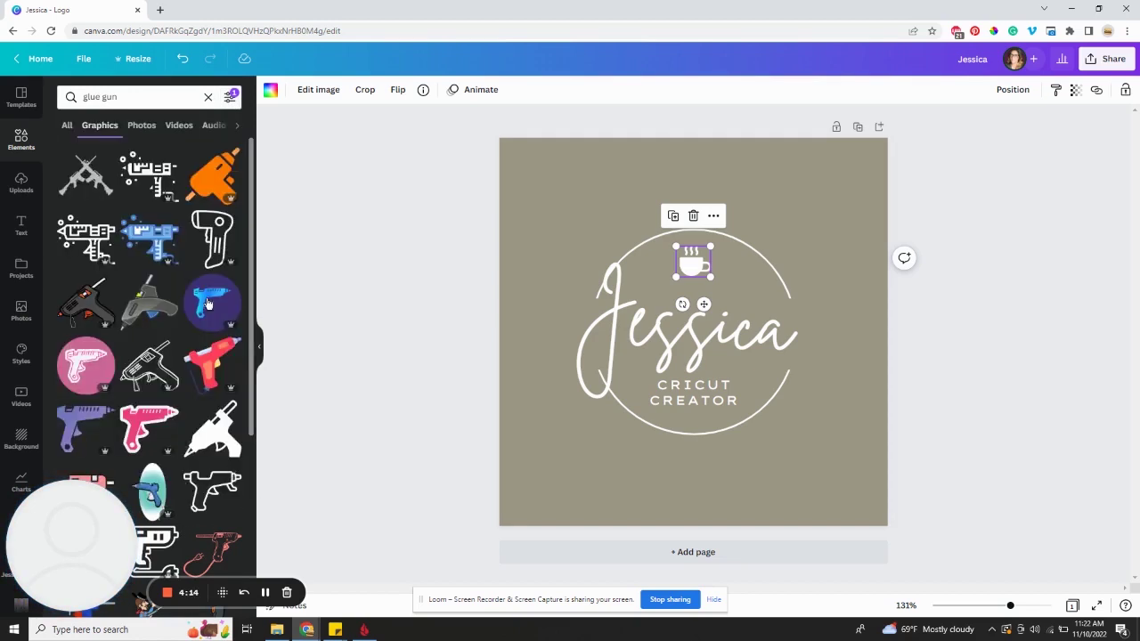
Add the solid glue gun graphic, shrink it atop the circle, and send it to back
click(212, 437)
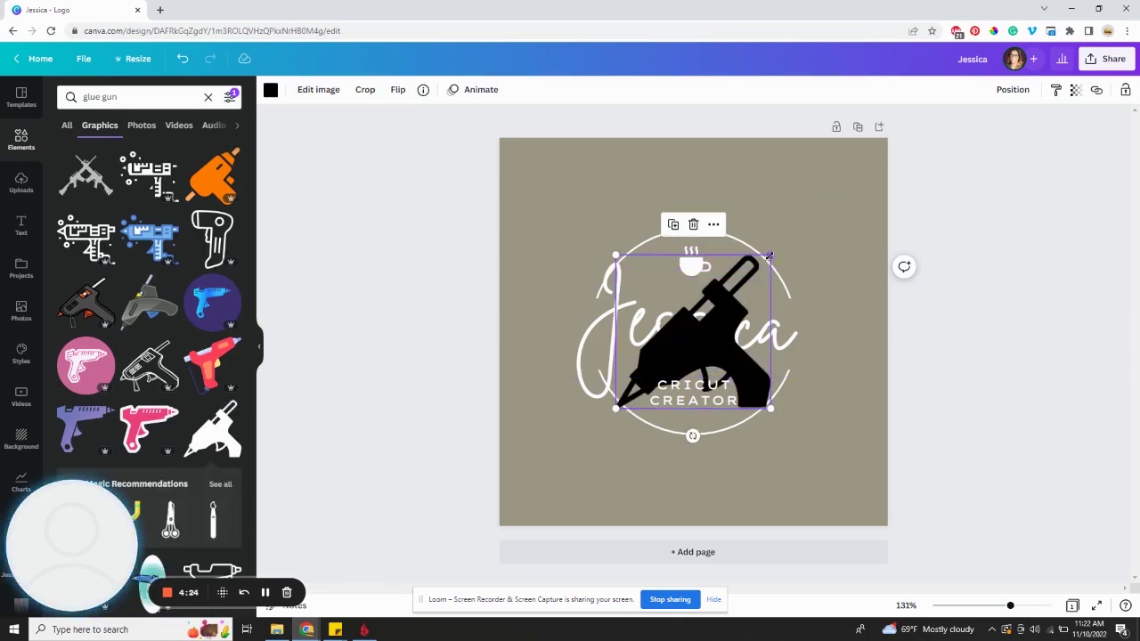
drag(770, 256, 687, 274)
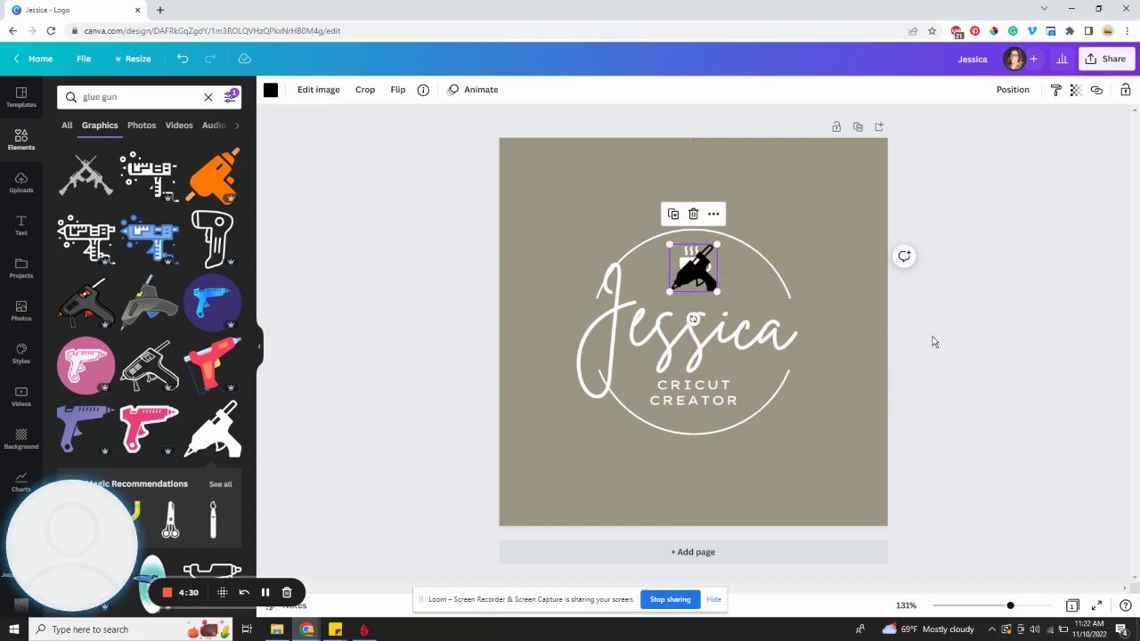
click(816, 287)
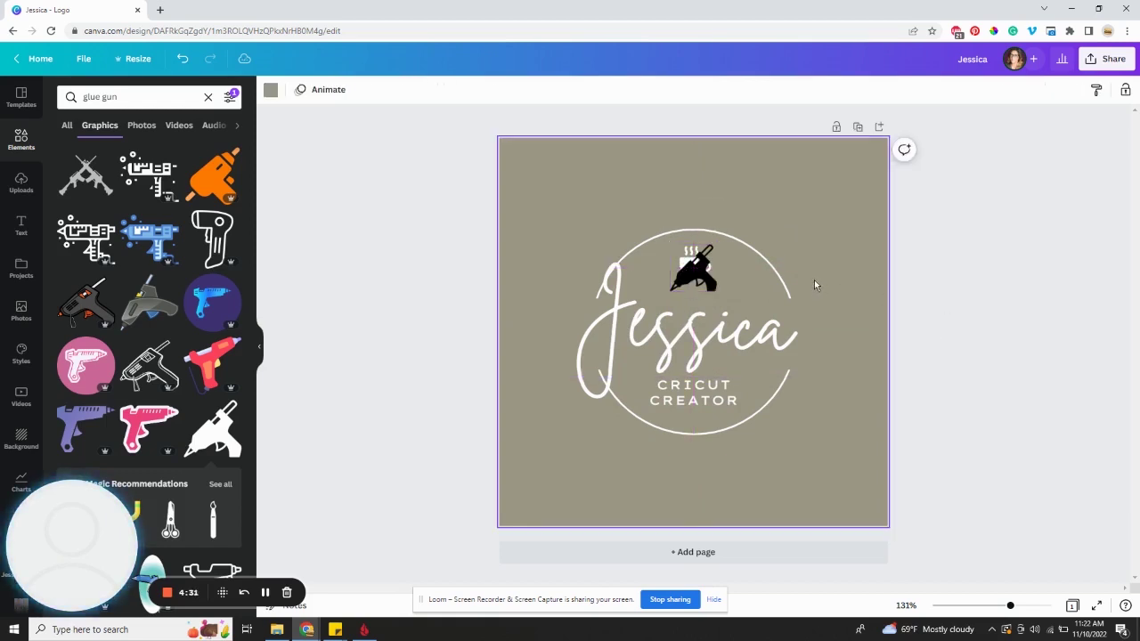
click(687, 282)
click(1010, 90)
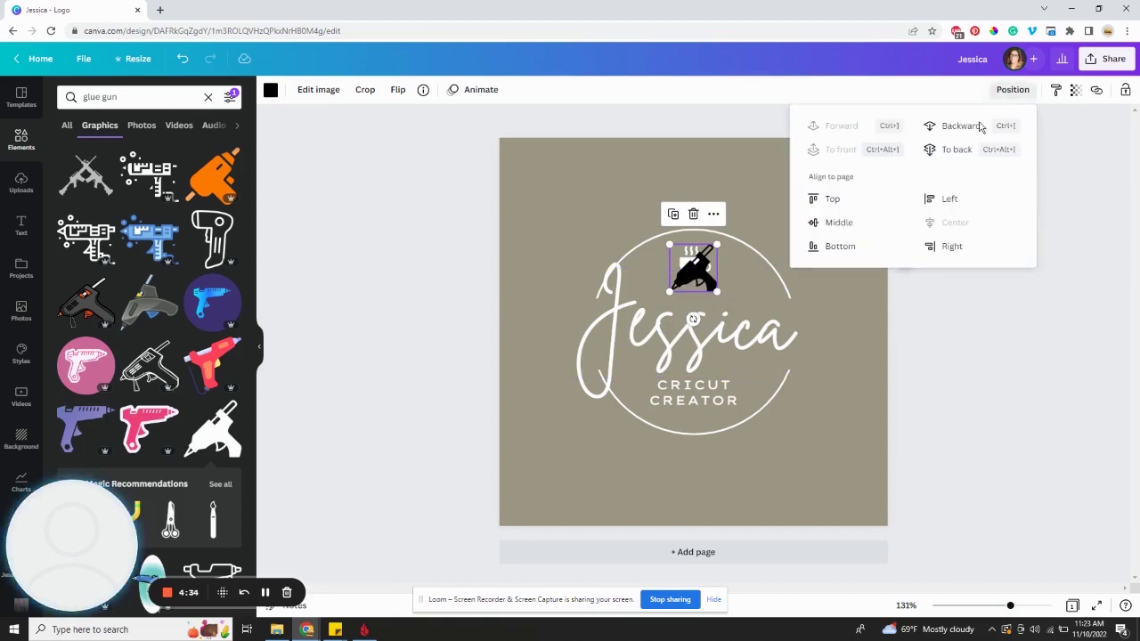
click(949, 150)
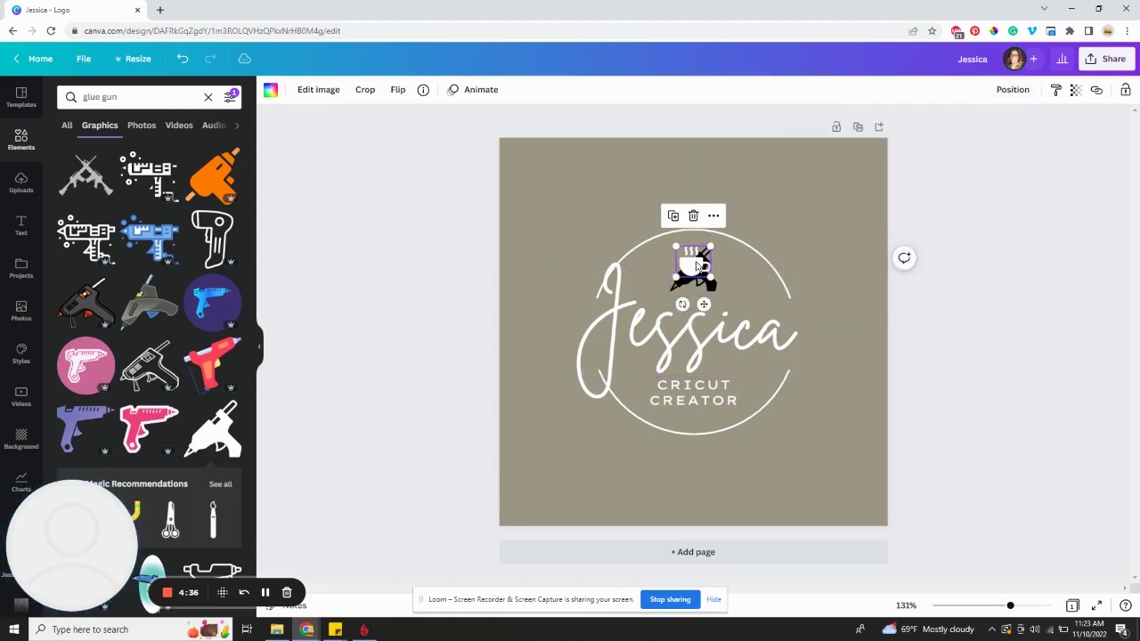
click(855, 288)
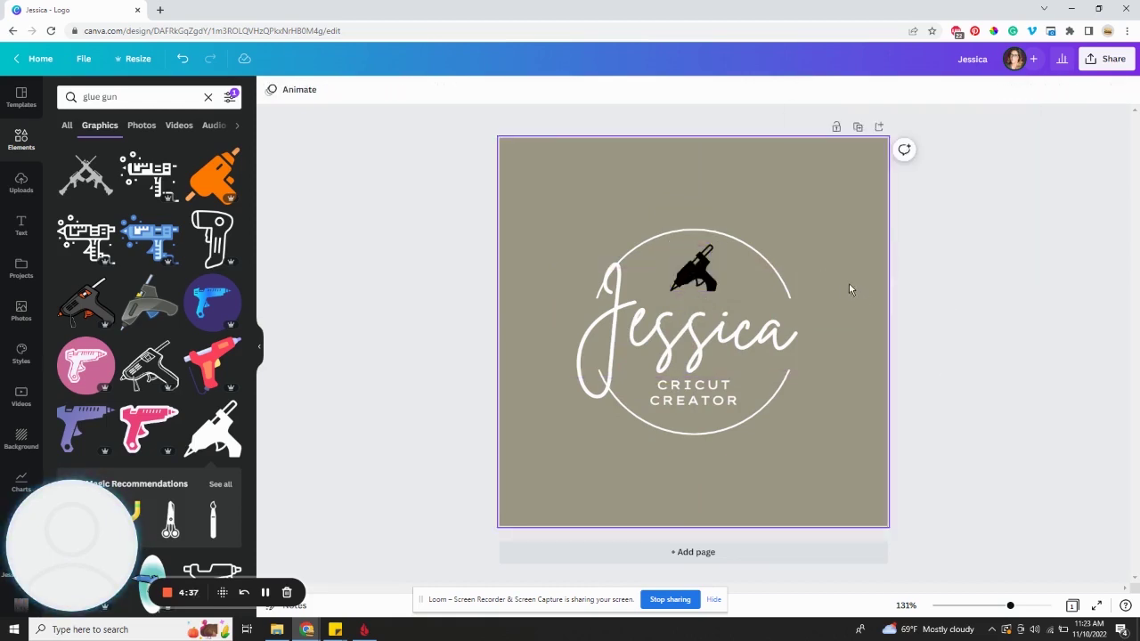
Change the glue gun icon's colour to white
click(708, 263)
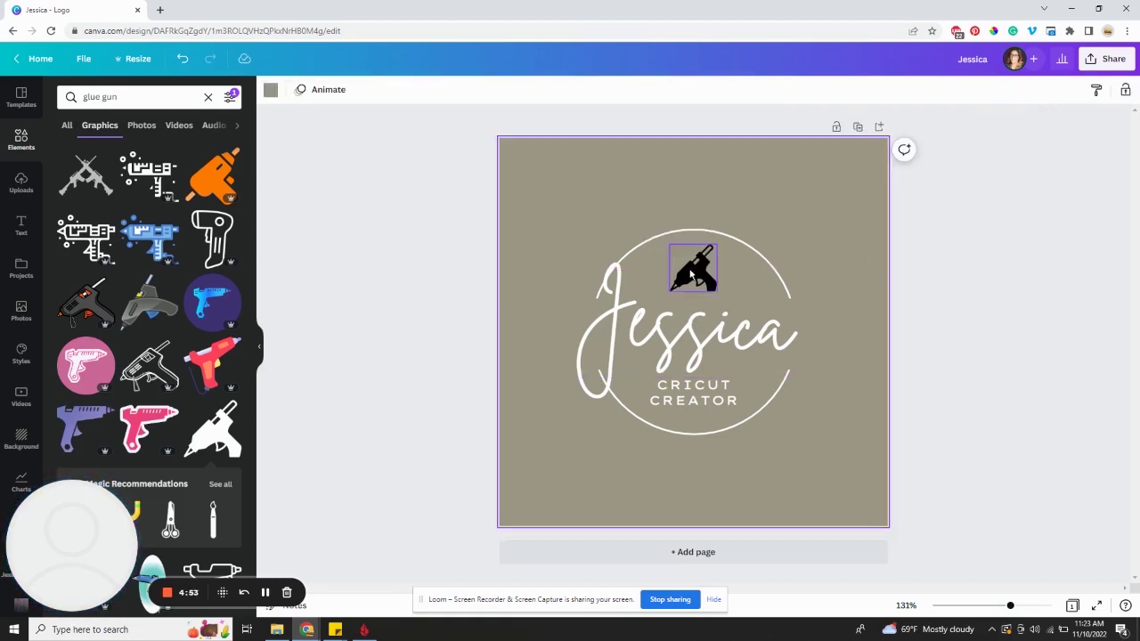
click(704, 267)
click(271, 89)
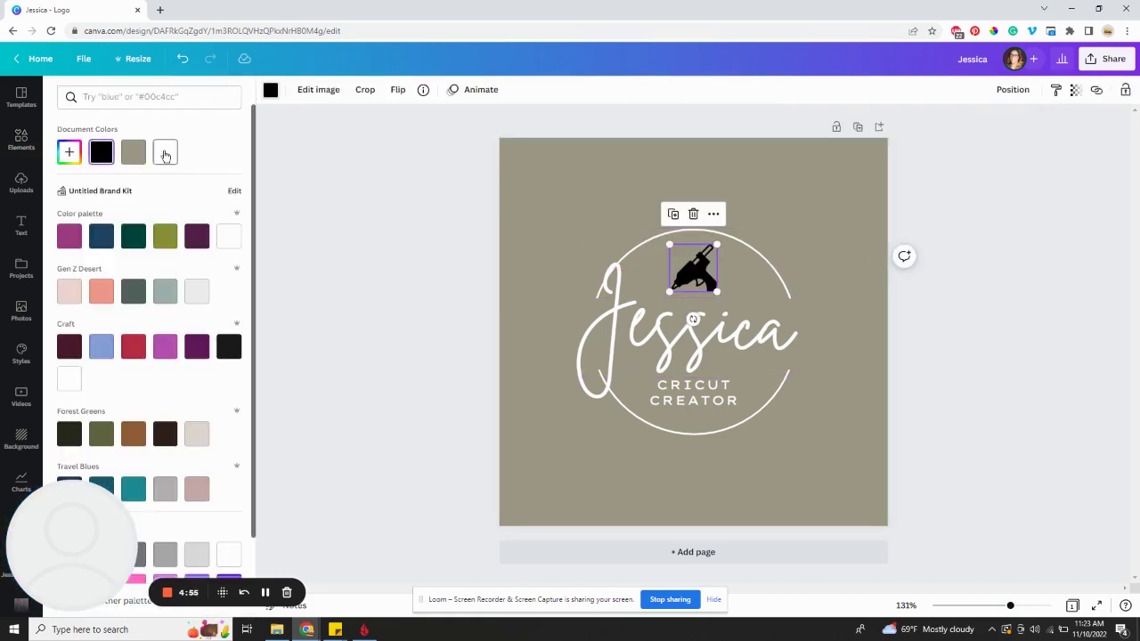
click(165, 153)
key(Escape)
click(518, 180)
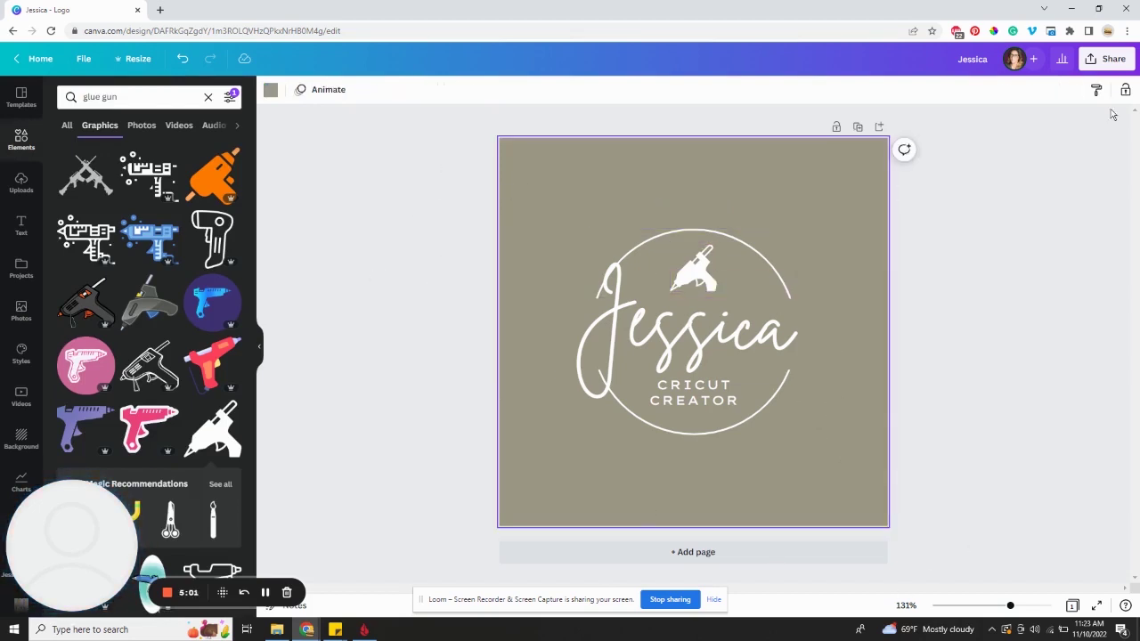
Download the finished logo as a PNG file
click(1103, 60)
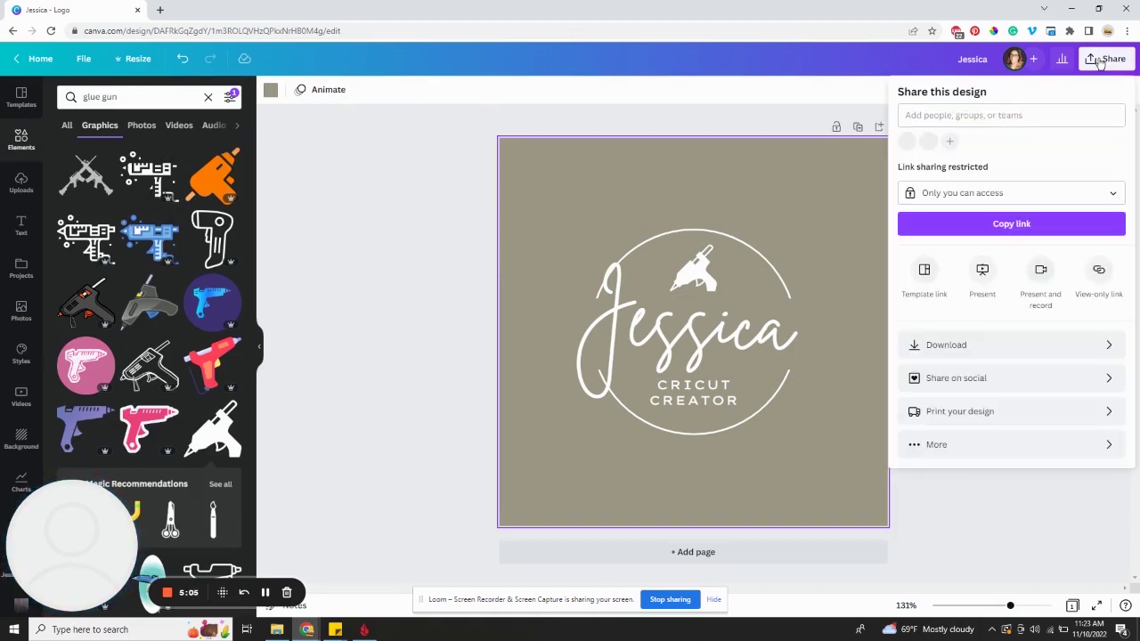
click(968, 344)
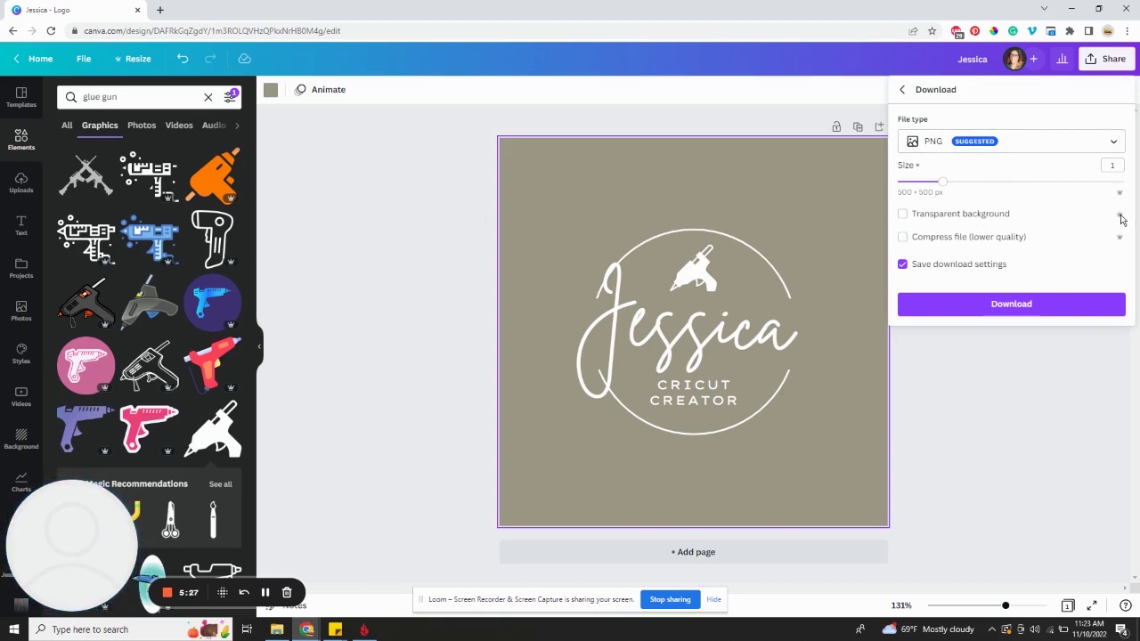
click(983, 305)
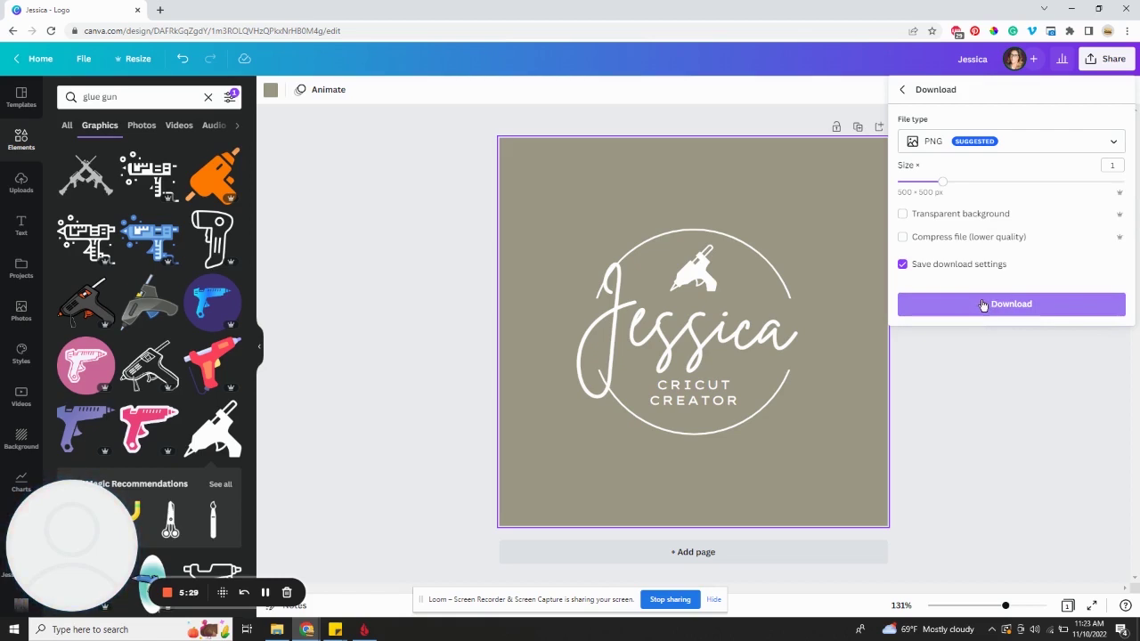